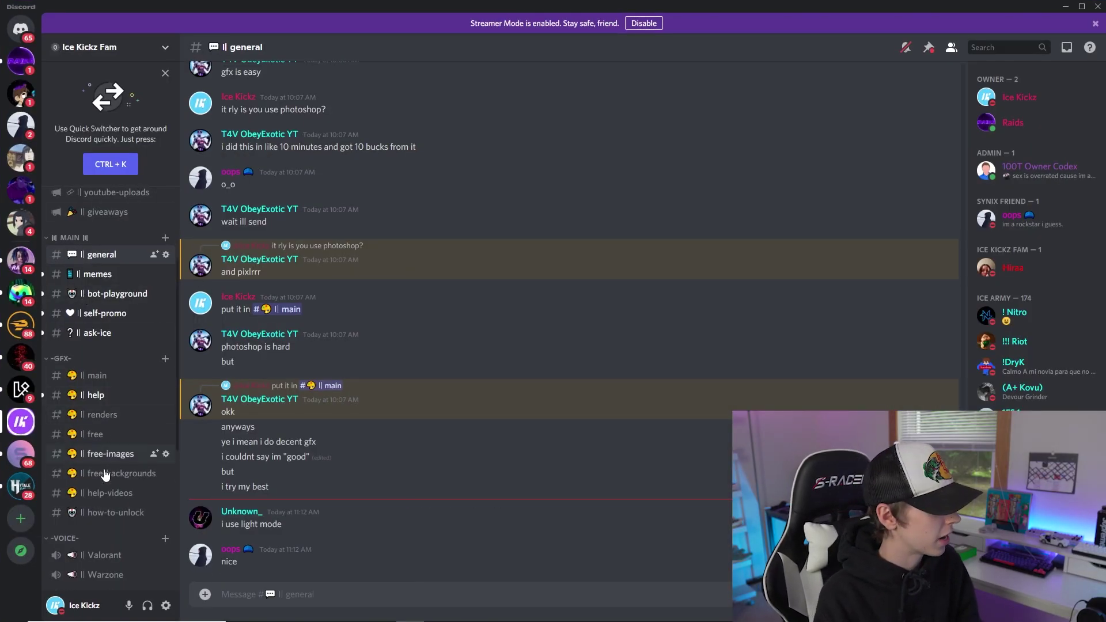
Open the Discord renders channel and scroll through the posted Valorant character render images
{"action": "left_click", "coordinate": [103, 414]}
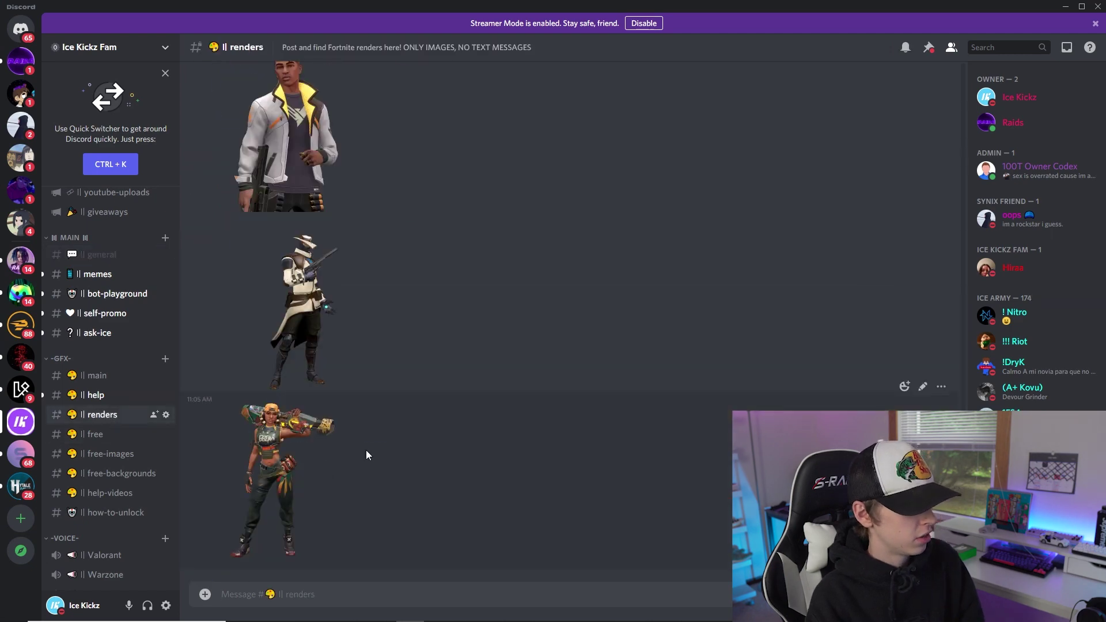
{"action": "scroll", "coordinate": [326, 532], "scroll_direction": "up", "scroll_amount": 5}
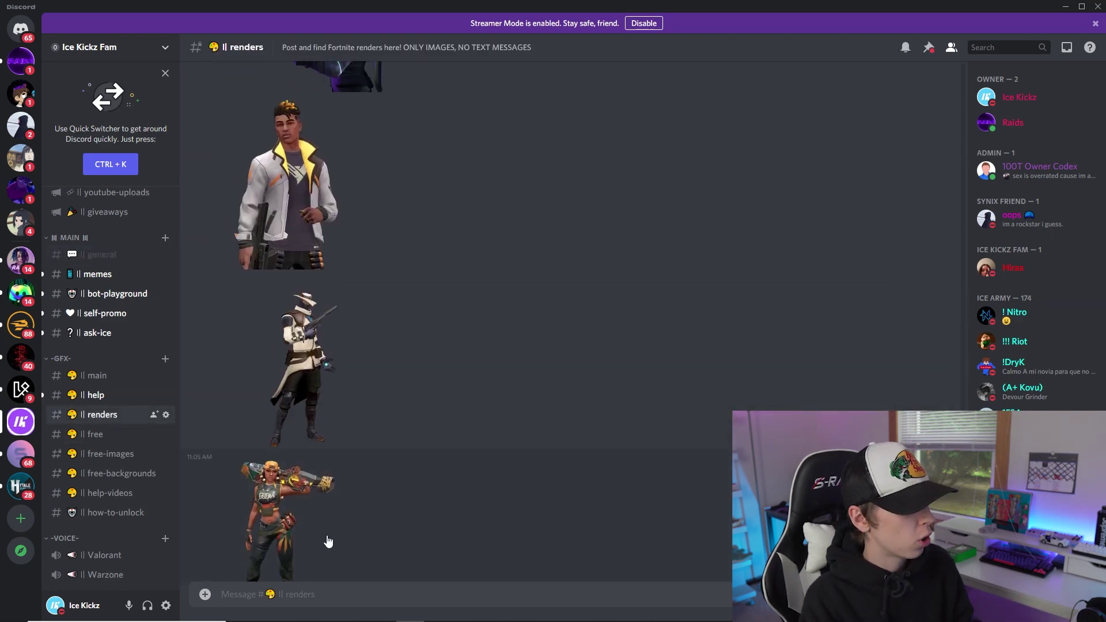
{"action": "scroll", "coordinate": [371, 379], "scroll_direction": "down", "scroll_amount": 3}
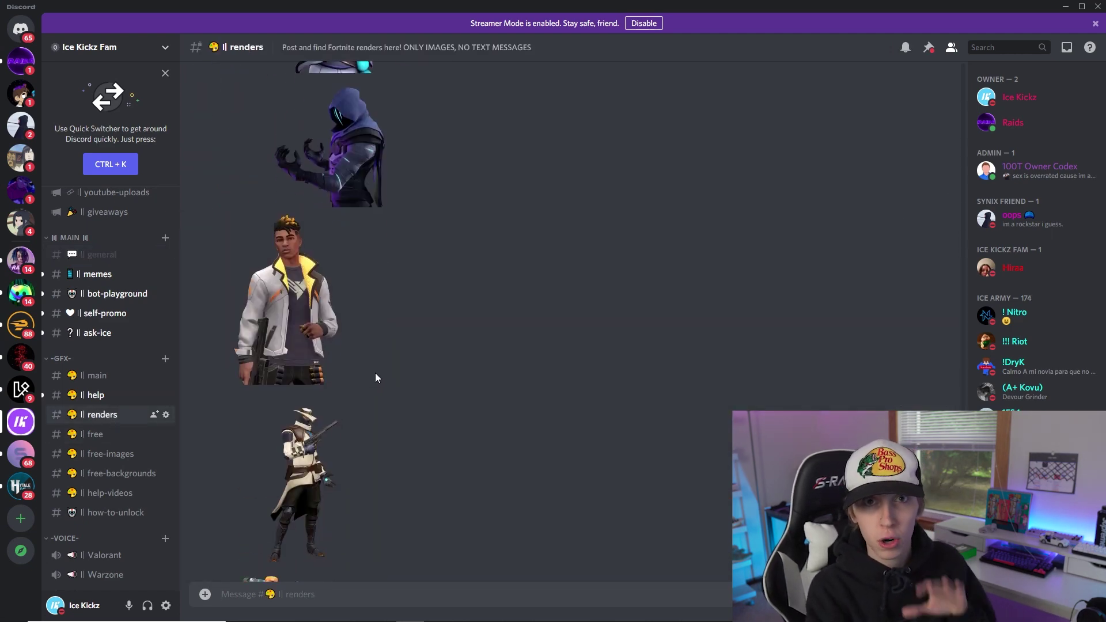
{"action": "scroll", "coordinate": [416, 364], "scroll_direction": "down", "scroll_amount": 3}
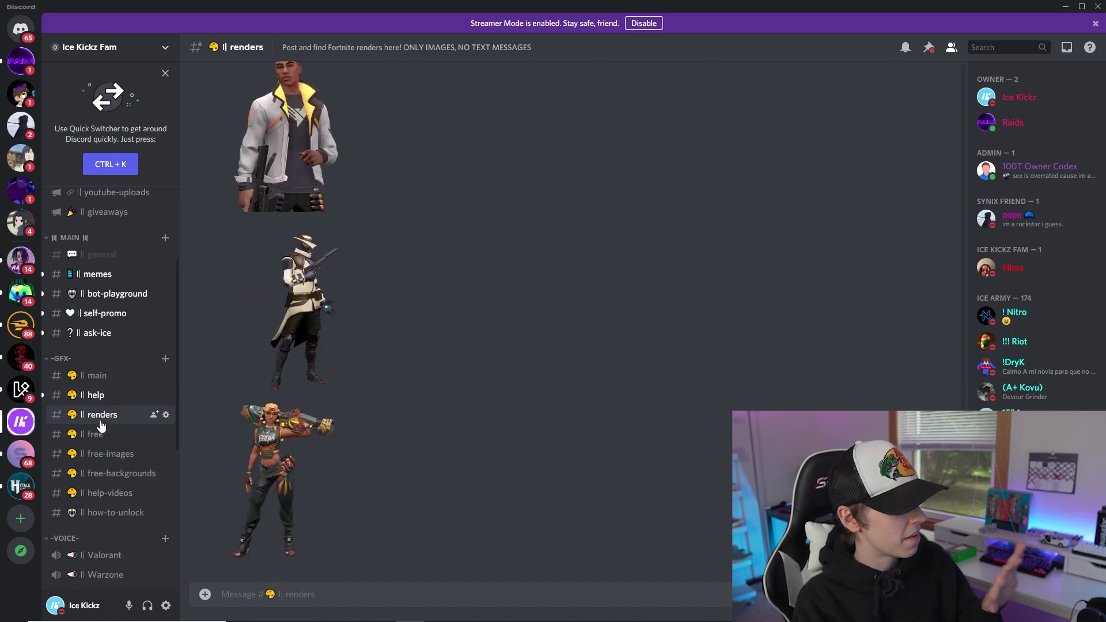
{"action": "scroll", "coordinate": [368, 447], "scroll_direction": "up", "scroll_amount": 3}
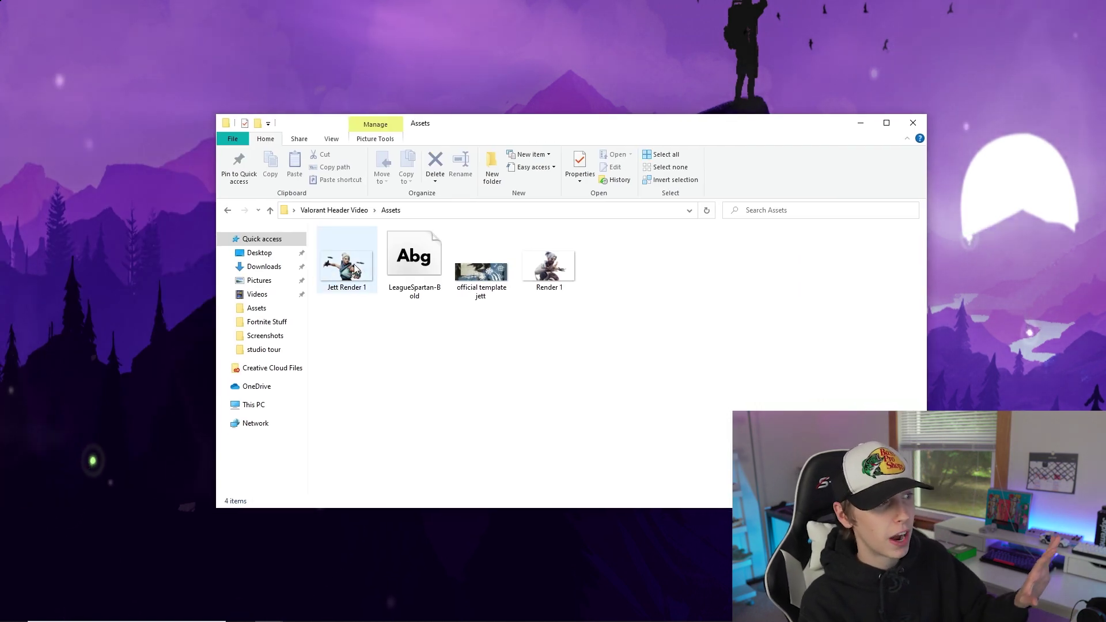
Check Render 1 and the LeagueSpartan-Bold font, then open a new incognito Chrome window
{"action": "left_click", "coordinate": [549, 266]}
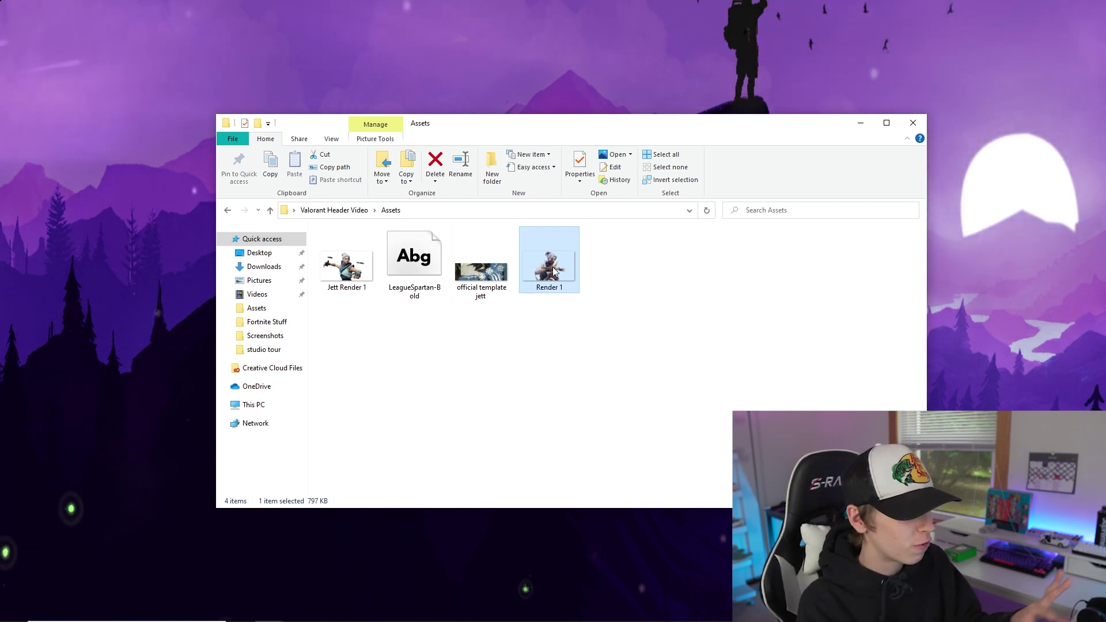
{"action": "left_click", "coordinate": [418, 262]}
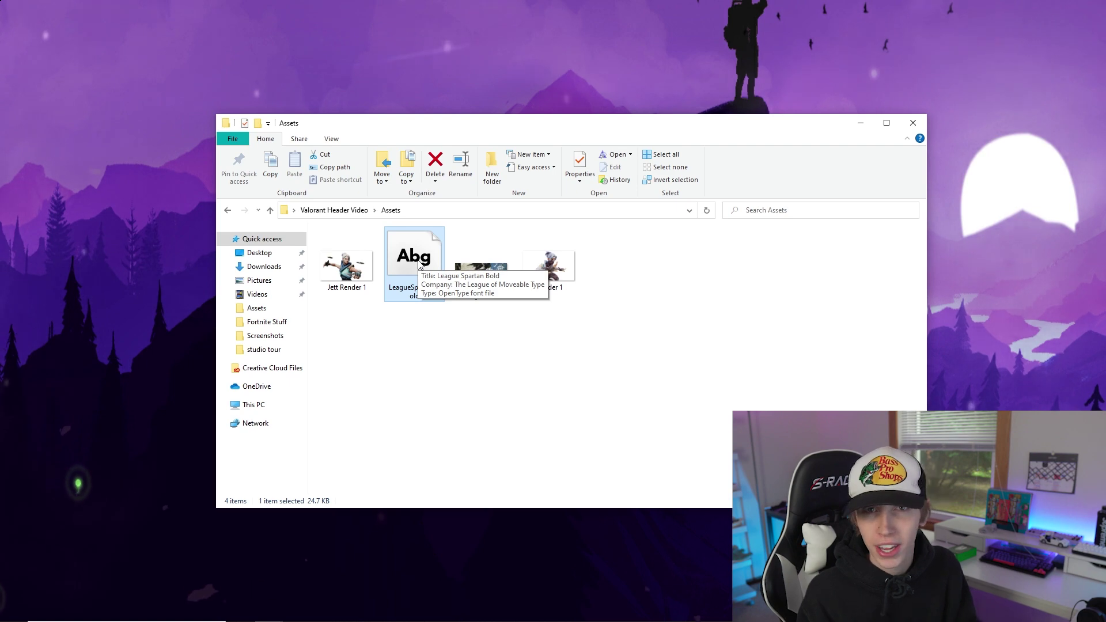
{"action": "left_click", "coordinate": [269, 610]}
{"action": "right_click", "coordinate": [324, 615]}
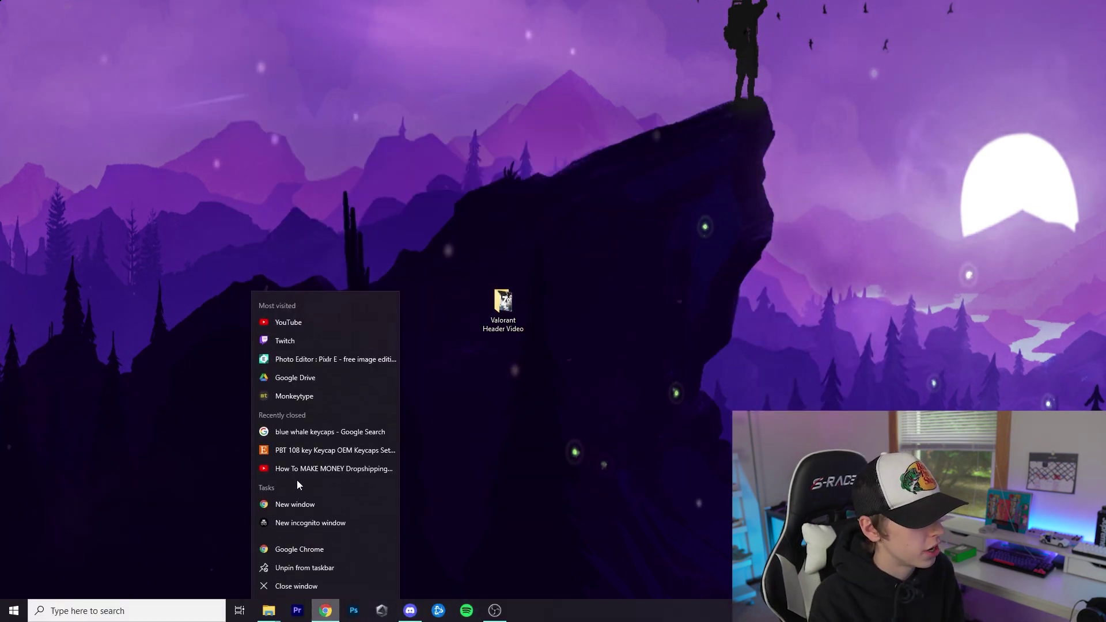
{"action": "left_click", "coordinate": [296, 479]}
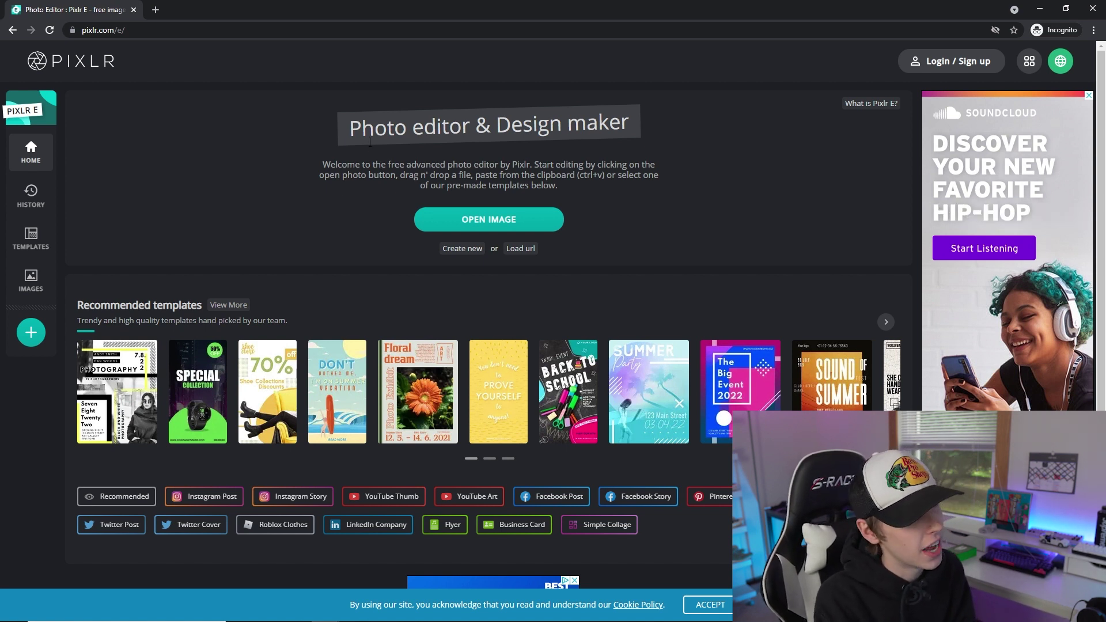
Open 'official template jett' from Desktop > Valorant Header Video > Assets in Pixlr E
{"action": "left_click", "coordinate": [502, 218]}
{"action": "scroll", "coordinate": [616, 394], "scroll_direction": "down", "scroll_amount": 10}
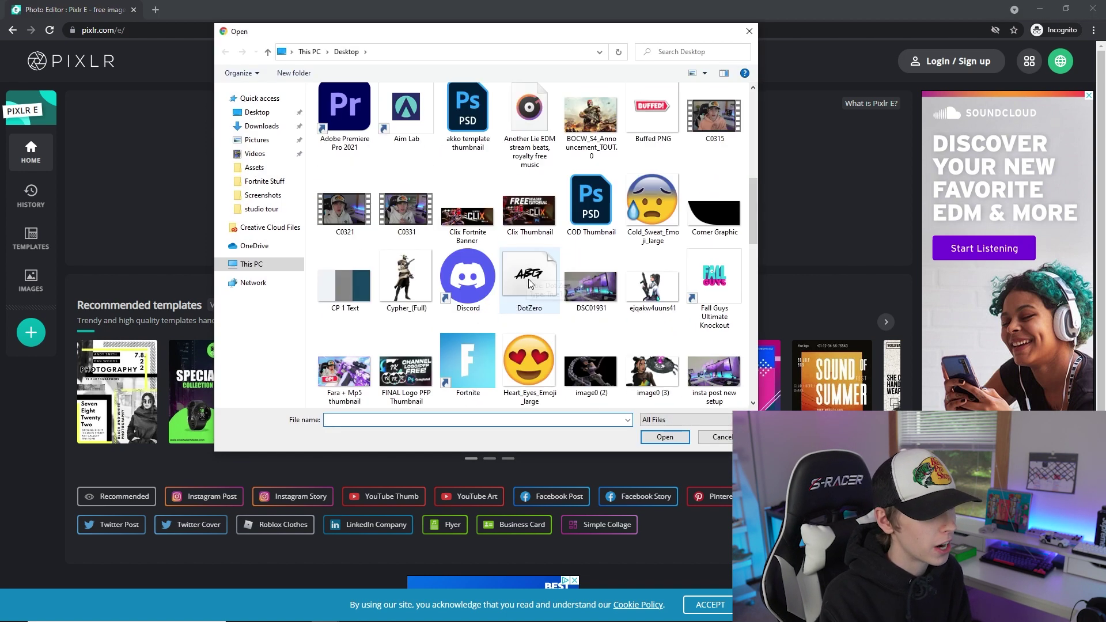
{"action": "scroll", "coordinate": [604, 380], "scroll_direction": "down", "scroll_amount": 5}
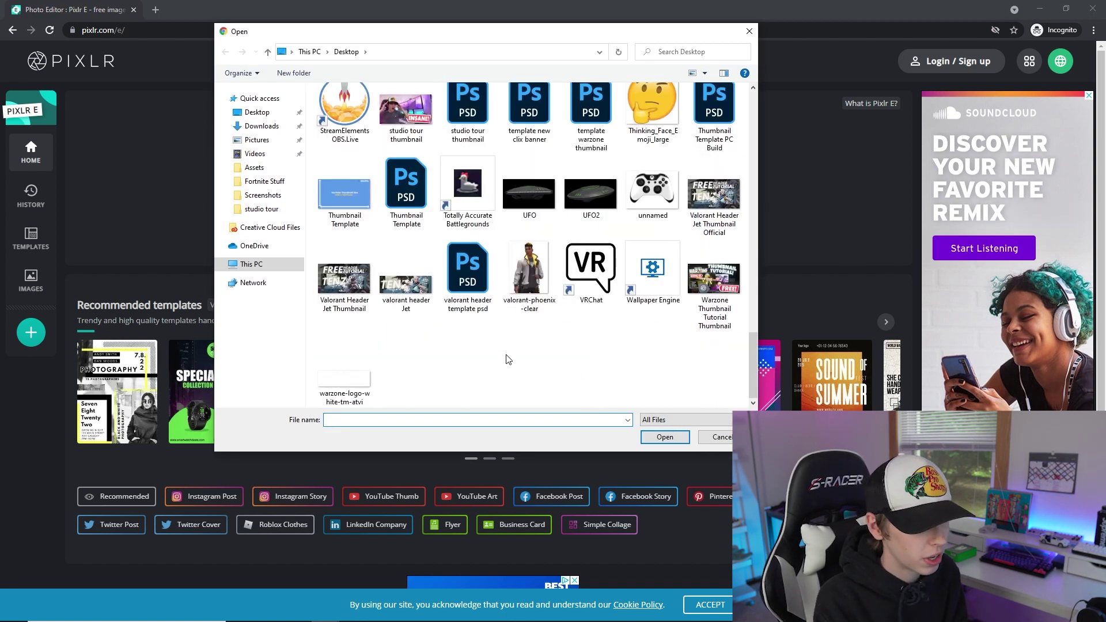
{"action": "double_click", "coordinate": [345, 365]}
{"action": "double_click", "coordinate": [343, 124]}
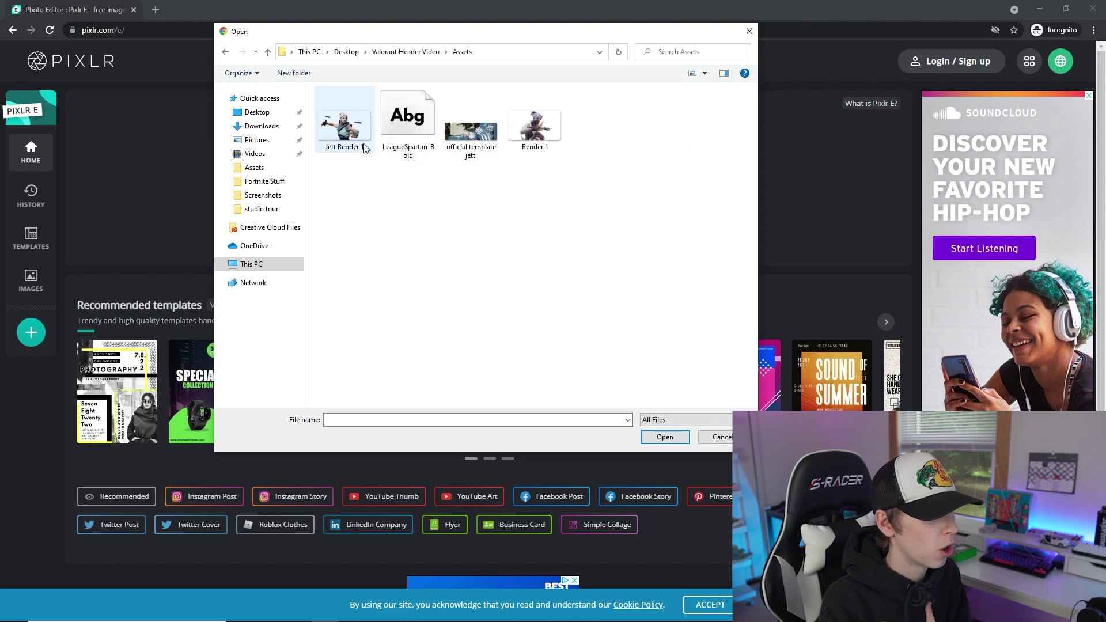
{"action": "double_click", "coordinate": [476, 136]}
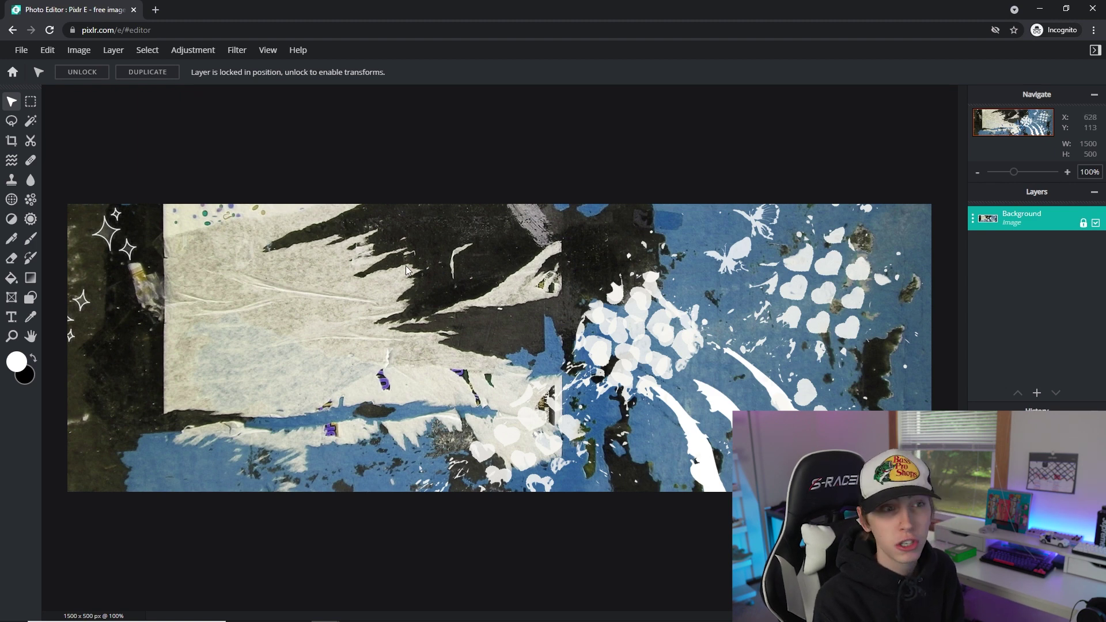
Unlock the template's Background layer, test Hue & saturation shifts, then cancel them to keep the original colours
{"action": "left_click", "coordinate": [1084, 224]}
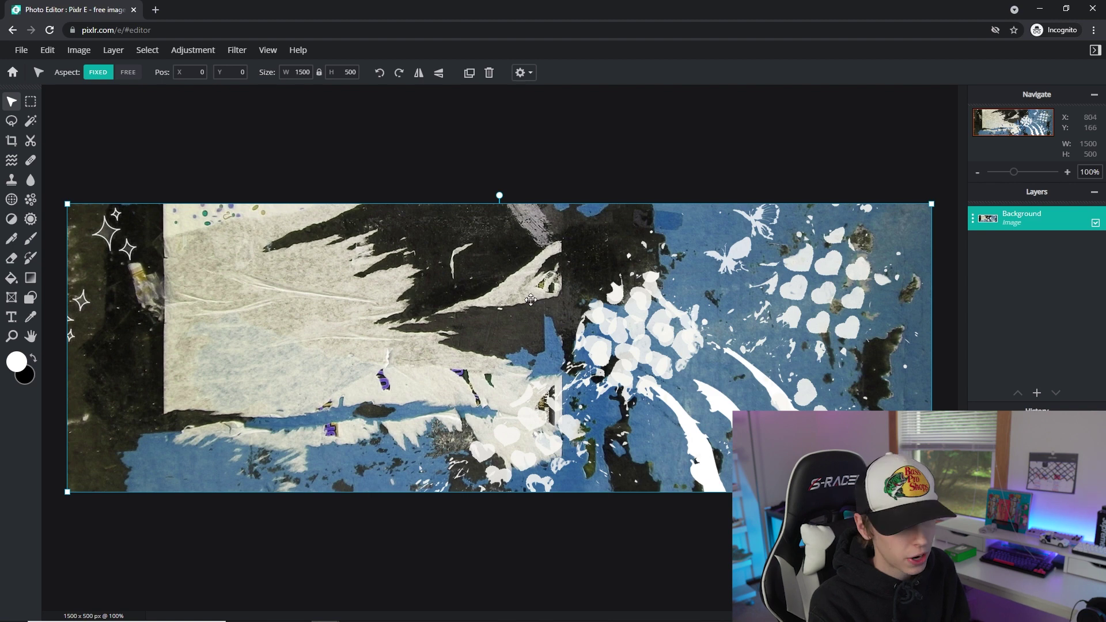
{"action": "left_click", "coordinate": [201, 51]}
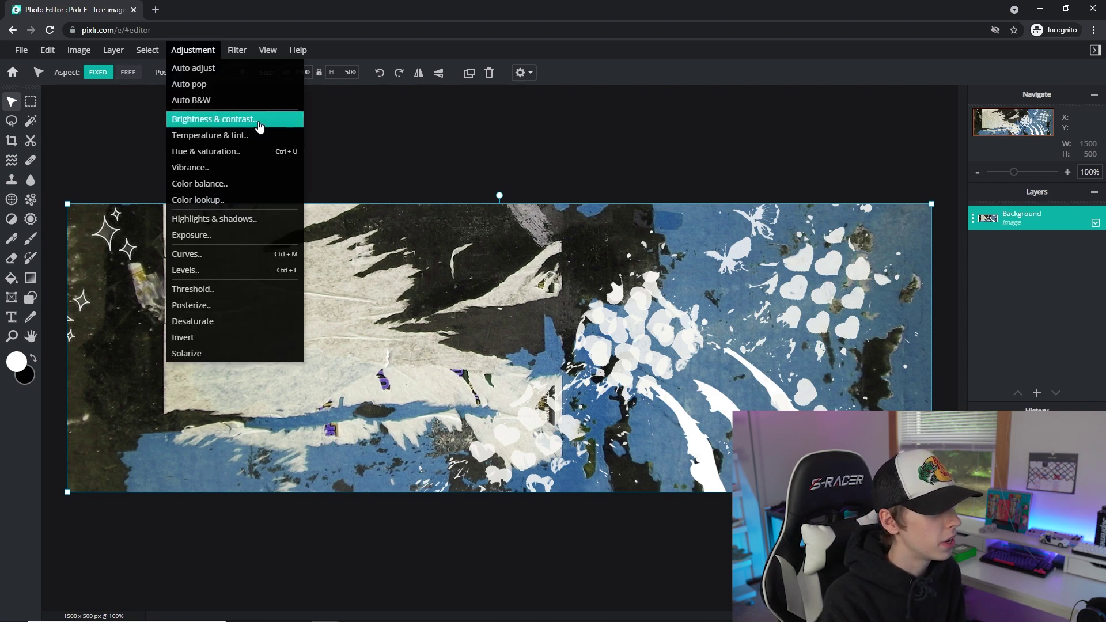
{"action": "left_click", "coordinate": [249, 153]}
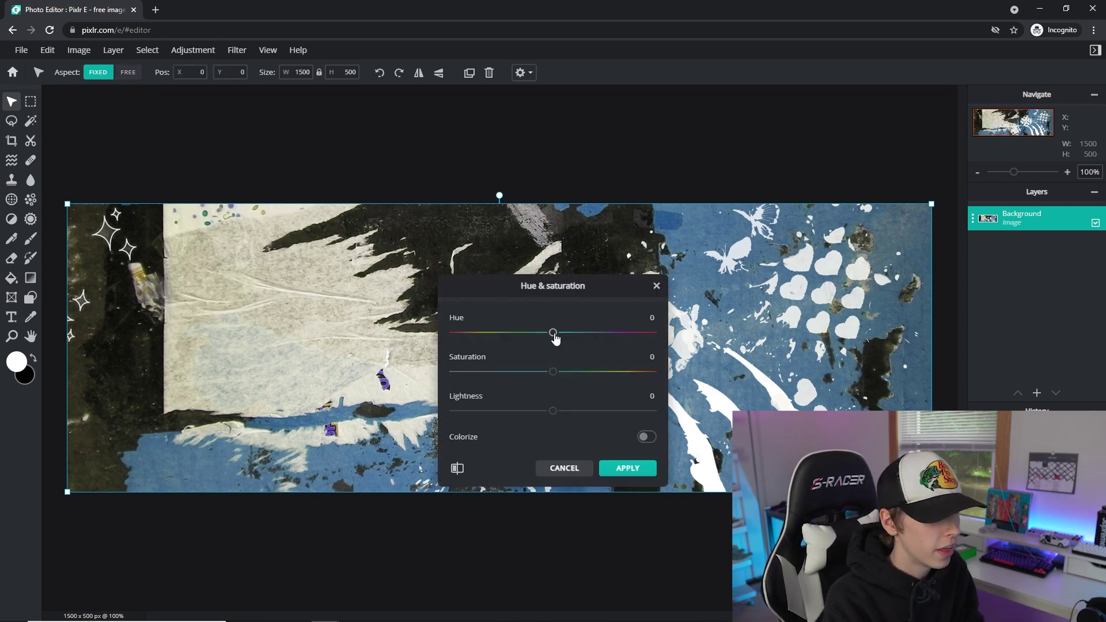
{"action": "left_click_drag", "start_coordinate": [487, 321], "coordinate": [556, 314]}
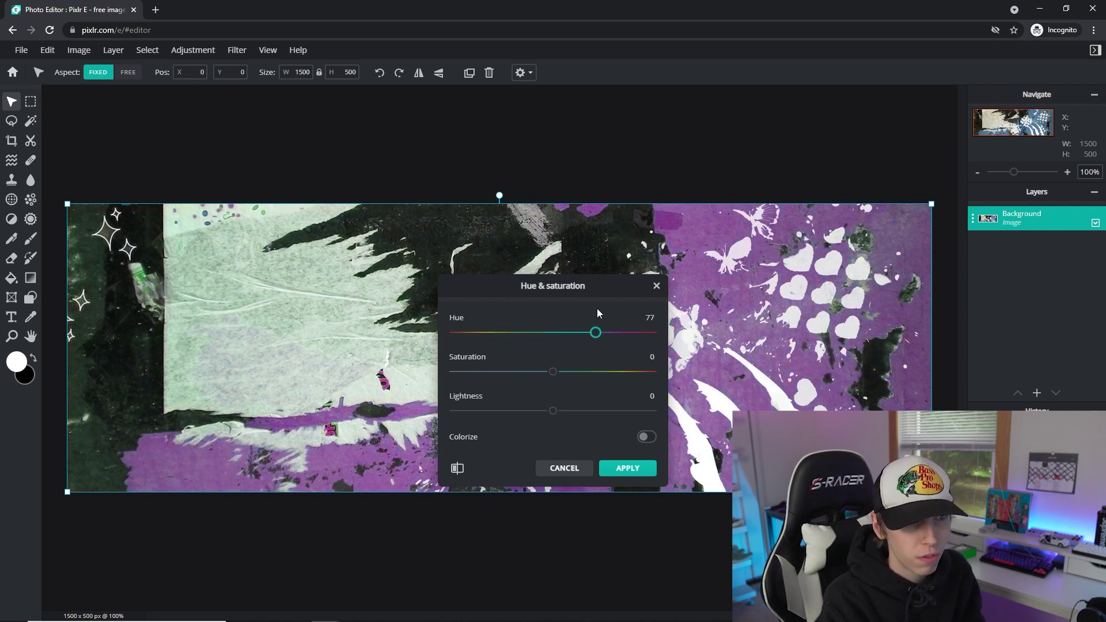
{"action": "left_click_drag", "start_coordinate": [623, 309], "coordinate": [649, 306]}
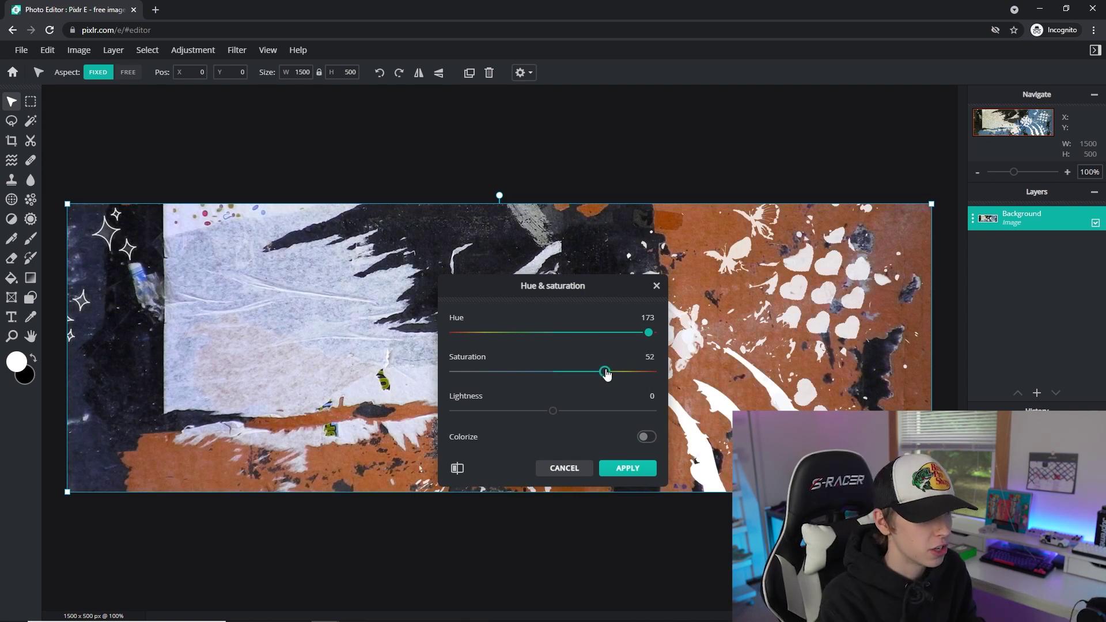
{"action": "left_click_drag", "start_coordinate": [612, 373], "coordinate": [611, 373]}
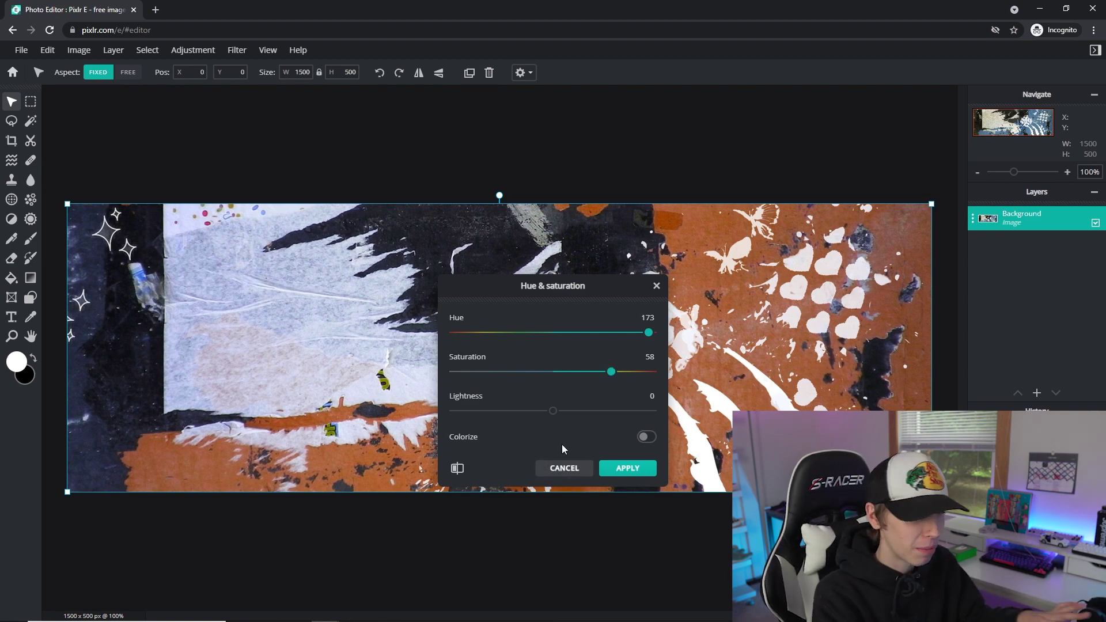
{"action": "left_click", "coordinate": [562, 469]}
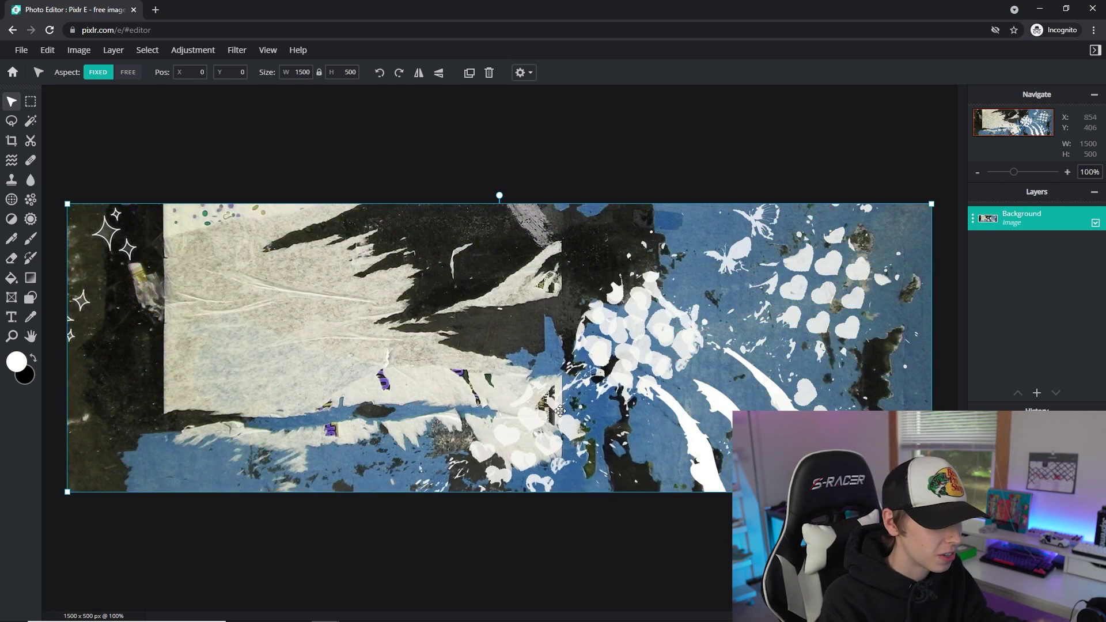
{"action": "left_click", "coordinate": [600, 155]}
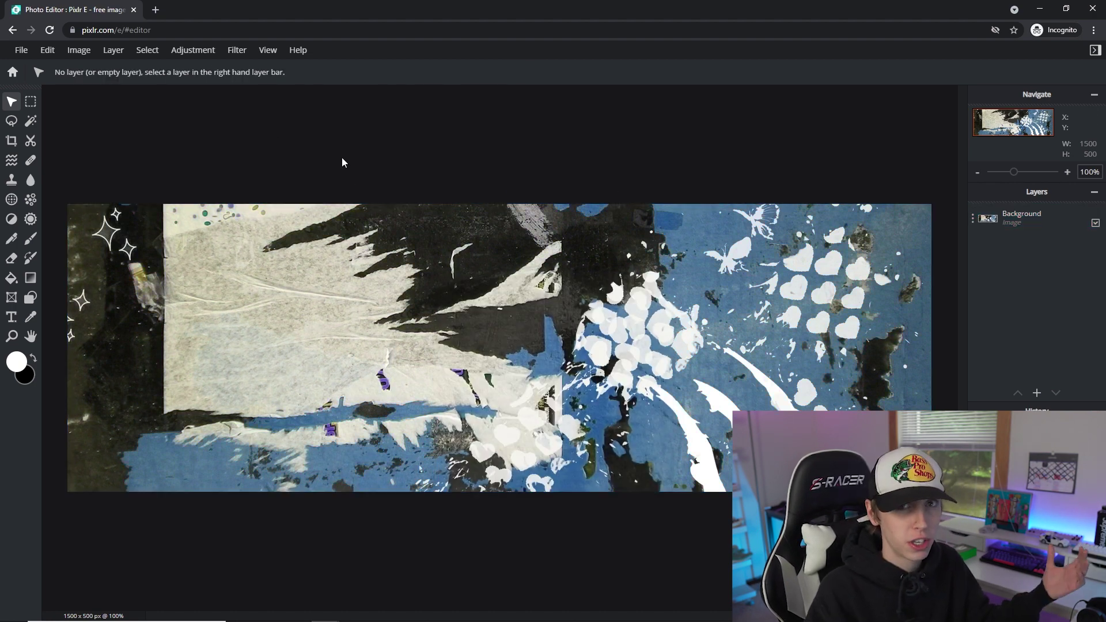
Add Jett Render 1 as a layer, resized to about 953 x 536 on the banner's right
{"action": "left_click", "coordinate": [114, 50]}
{"action": "left_click", "coordinate": [166, 101]}
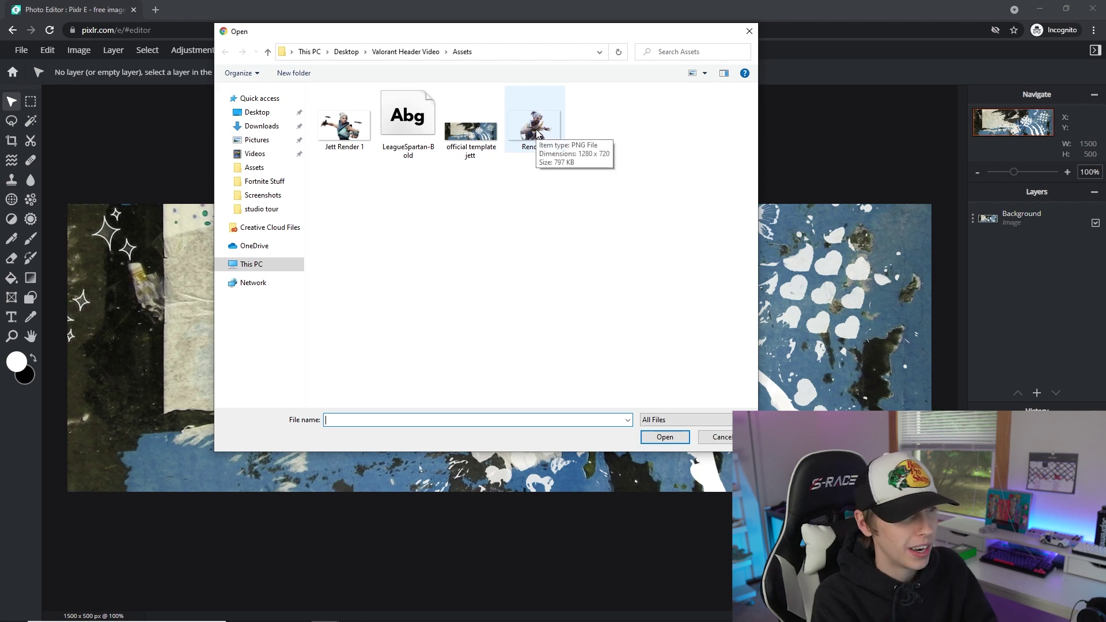
{"action": "double_click", "coordinate": [344, 124]}
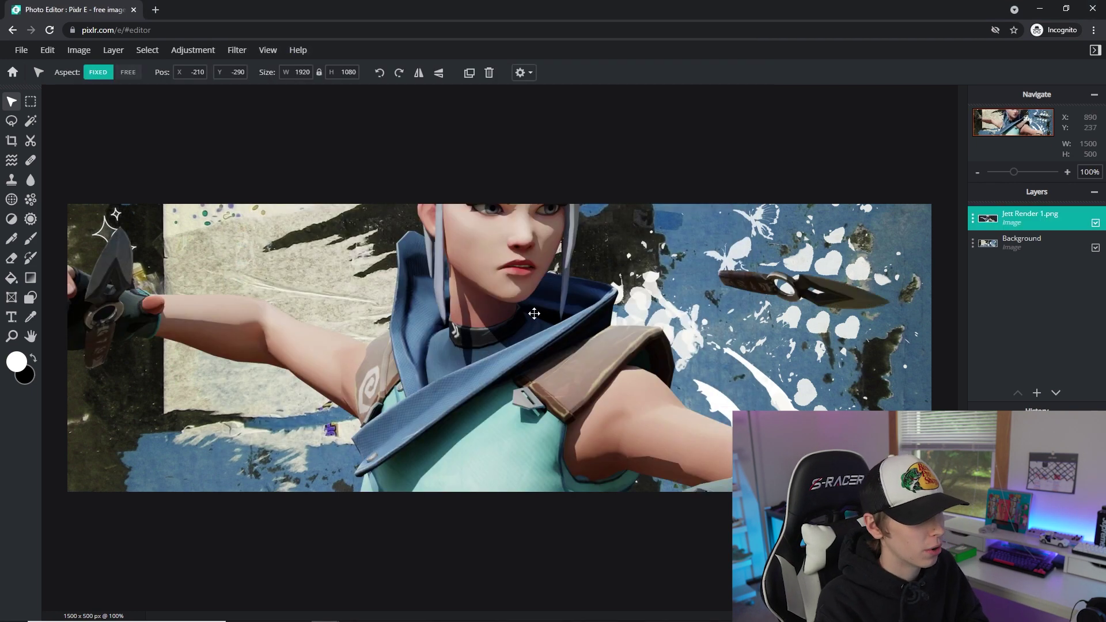
{"action": "left_click_drag", "start_coordinate": [446, 302], "coordinate": [501, 324]}
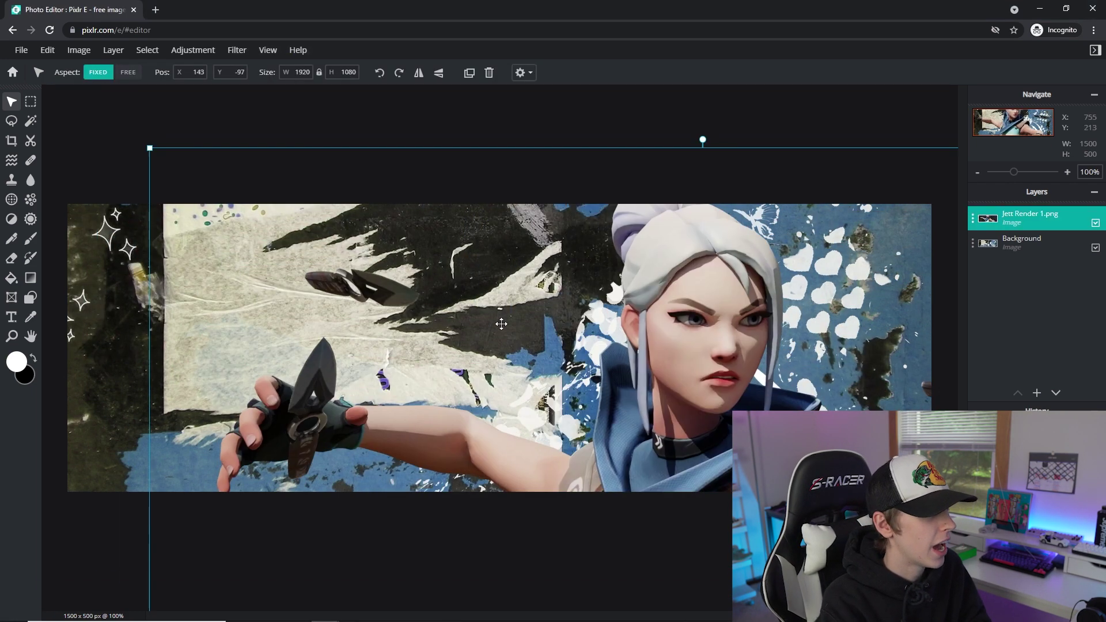
{"action": "left_click_drag", "start_coordinate": [150, 148], "coordinate": [685, 449]}
{"action": "left_click_drag", "start_coordinate": [885, 515], "coordinate": [561, 236]}
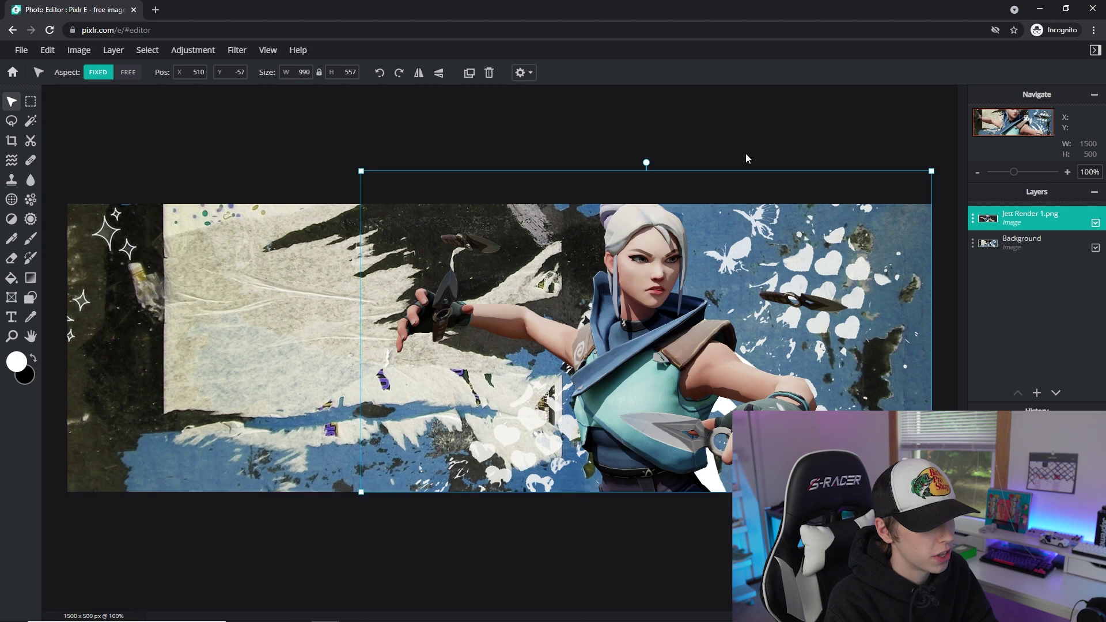
{"action": "left_click_drag", "start_coordinate": [361, 171], "coordinate": [380, 193]}
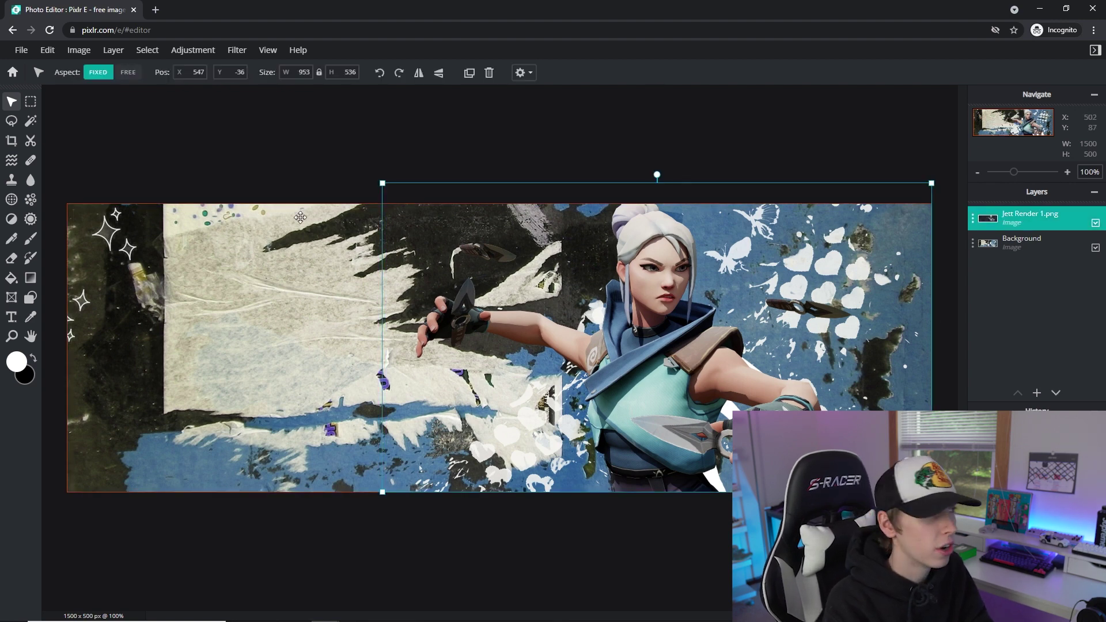
Apply brightness 3 and contrast 12 to the Jett render
{"action": "left_click", "coordinate": [193, 50]}
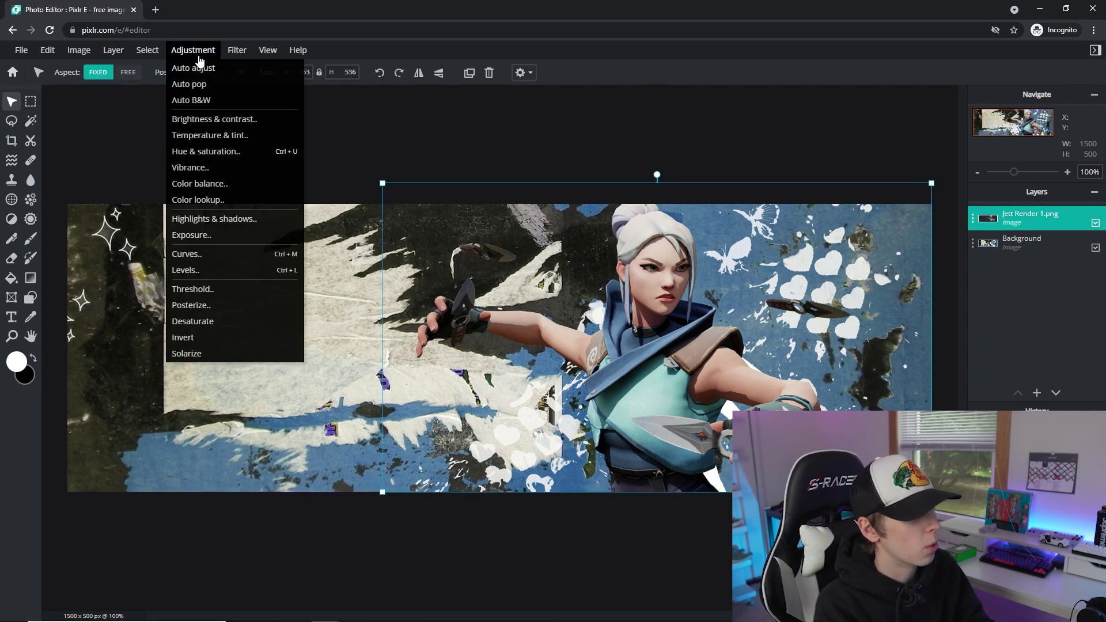
{"action": "left_click", "coordinate": [228, 119]}
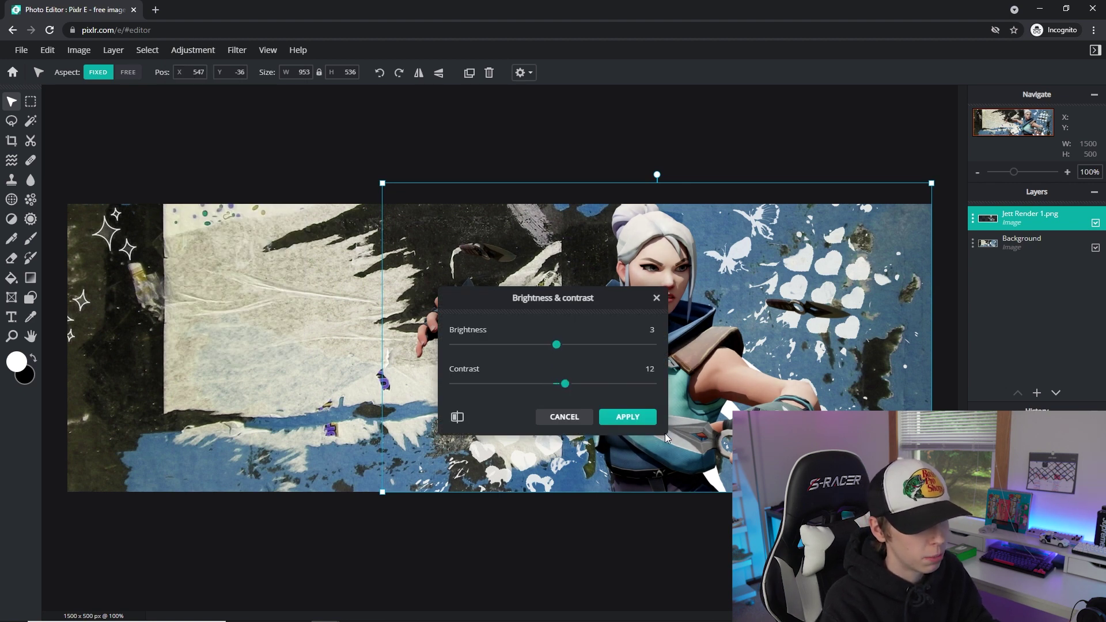
{"action": "left_click", "coordinate": [628, 417]}
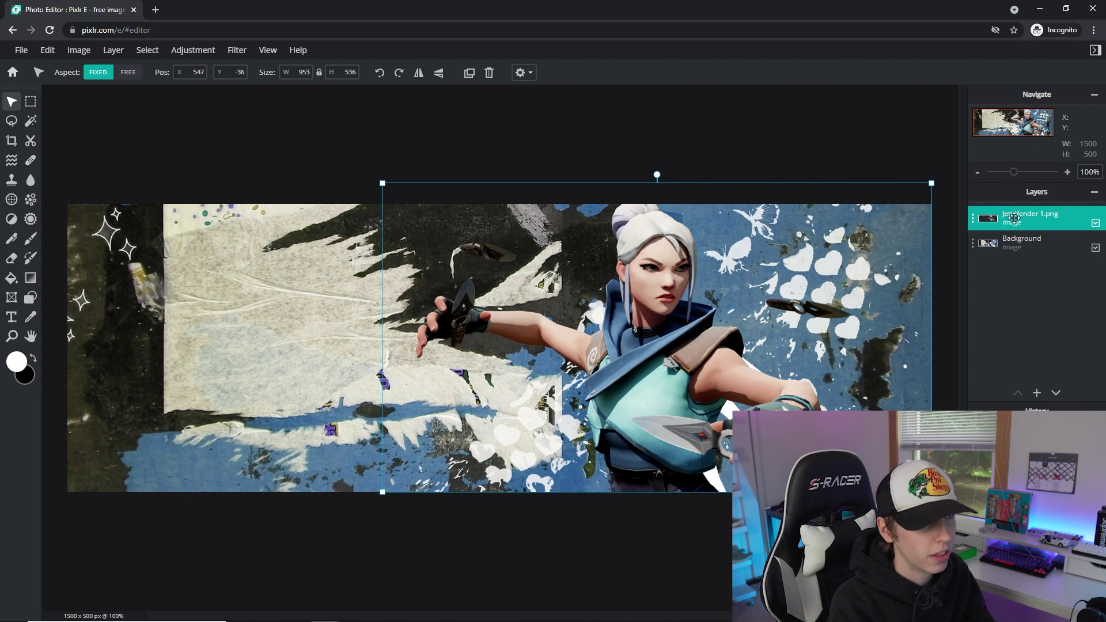
Give Jett a white outer glow (61px size, 100% feather, ~12% opacity) and nudge it right
{"action": "left_click", "coordinate": [236, 51]}
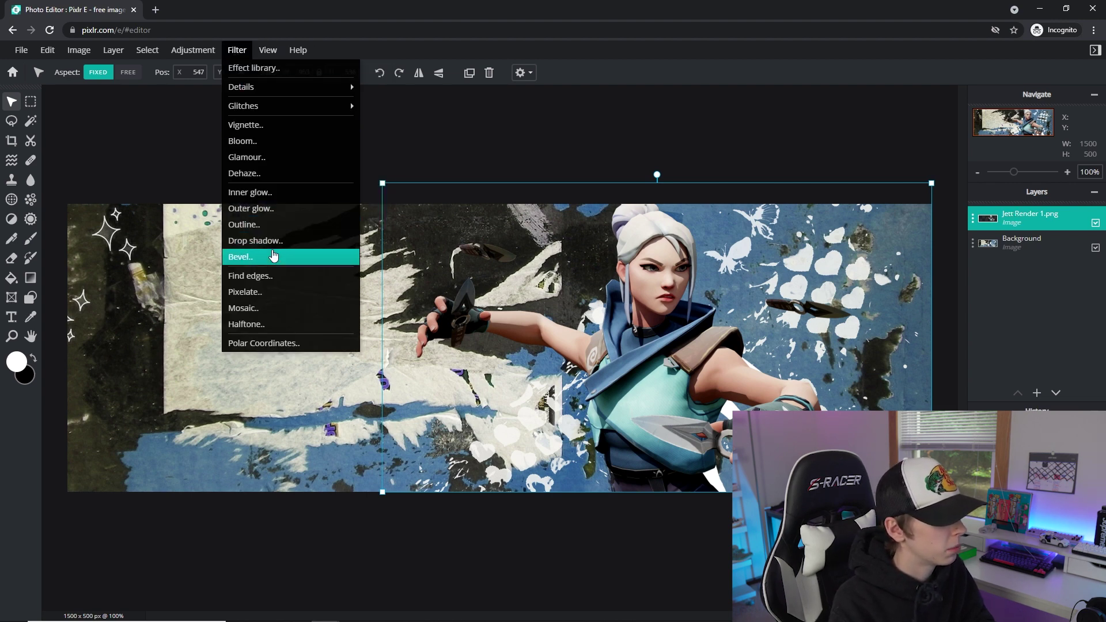
{"action": "left_click", "coordinate": [271, 209]}
{"action": "mouse_move", "coordinate": [474, 313]}
{"action": "left_mouse_down"}
{"action": "mouse_move", "coordinate": [453, 314]}
{"action": "mouse_move", "coordinate": [462, 316]}
{"action": "left_mouse_up"}
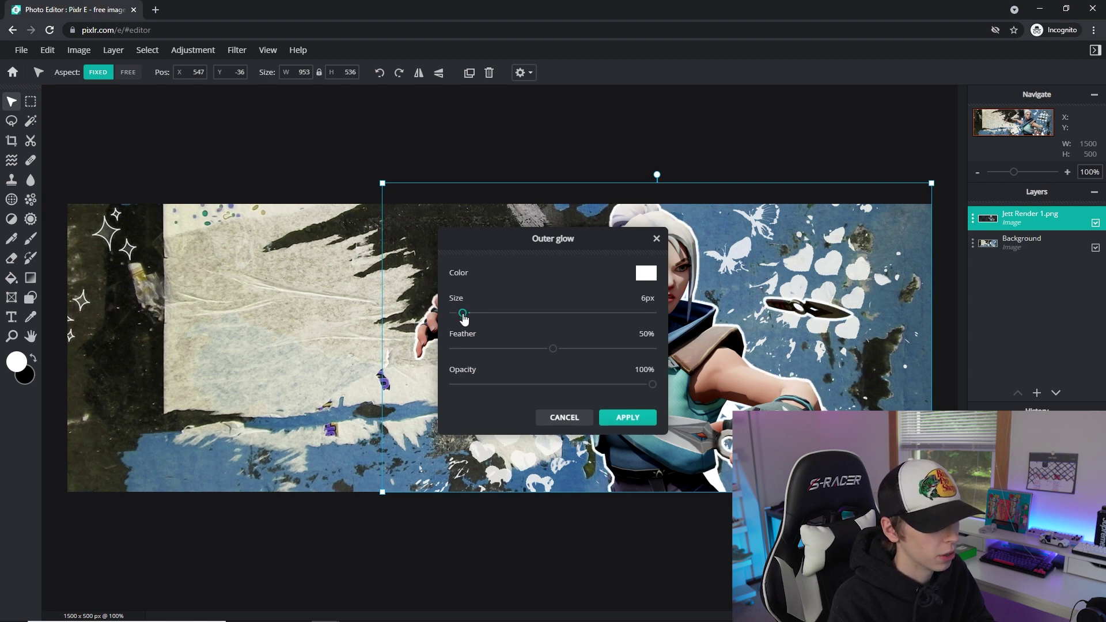
{"action": "left_click_drag", "start_coordinate": [645, 391], "coordinate": [493, 392]}
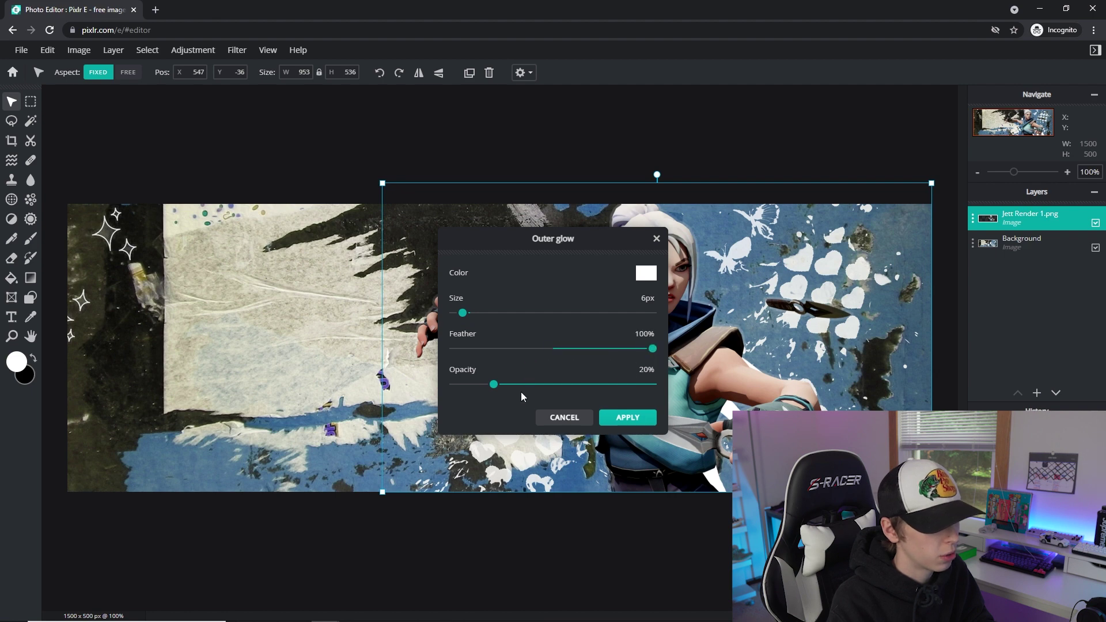
{"action": "left_click_drag", "start_coordinate": [464, 322], "coordinate": [535, 320]}
{"action": "left_click_drag", "start_coordinate": [609, 244], "coordinate": [281, 236]}
{"action": "left_click_drag", "start_coordinate": [165, 386], "coordinate": [155, 388]}
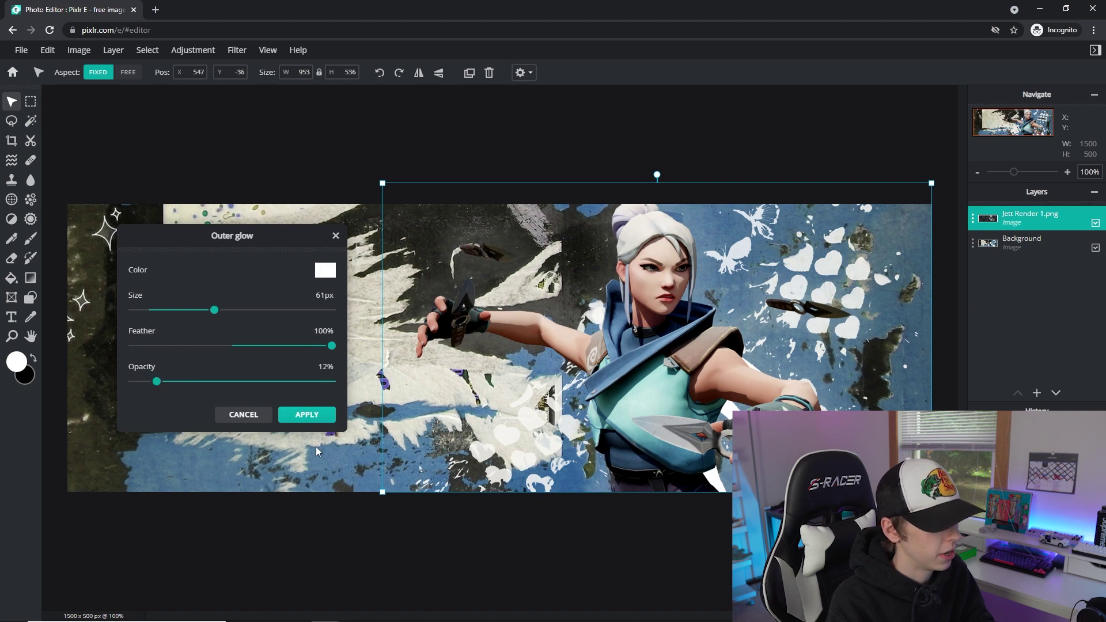
{"action": "left_click", "coordinate": [307, 414]}
{"action": "left_click_drag", "start_coordinate": [737, 399], "coordinate": [746, 399]}
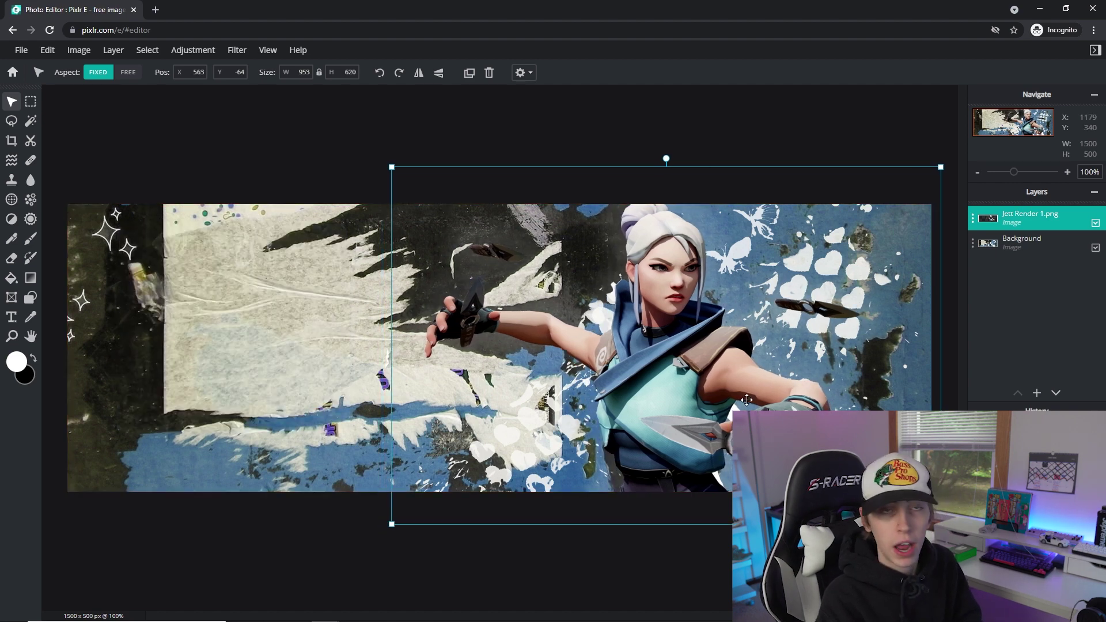
{"action": "left_click", "coordinate": [576, 509]}
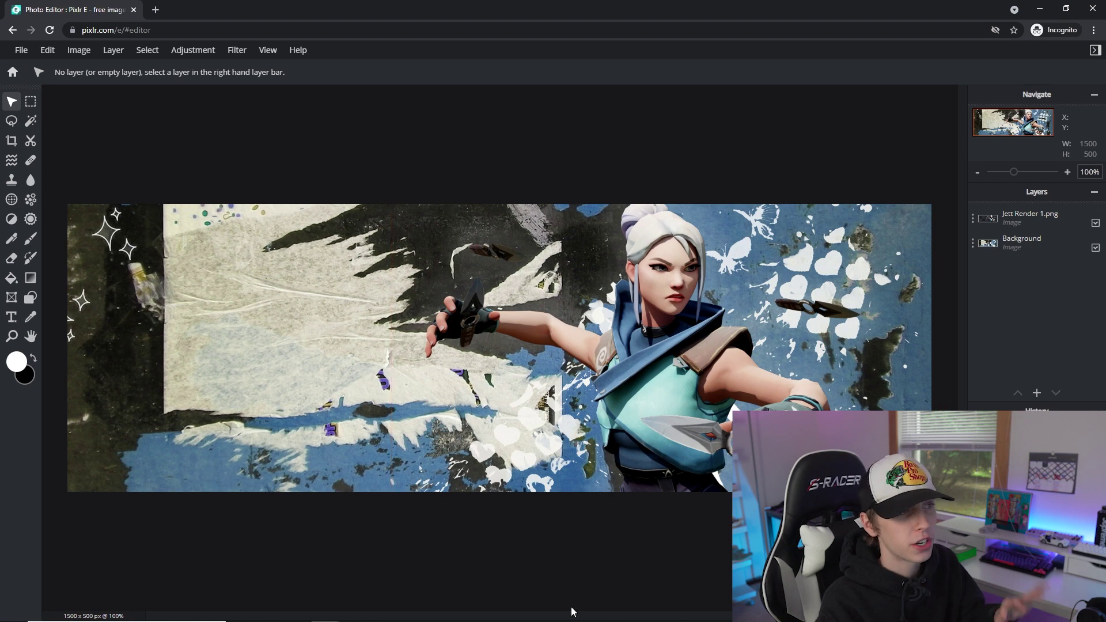
Add a text layer and set its font to the local LeagueSpartan-Bold file
{"action": "left_click", "coordinate": [11, 317]}
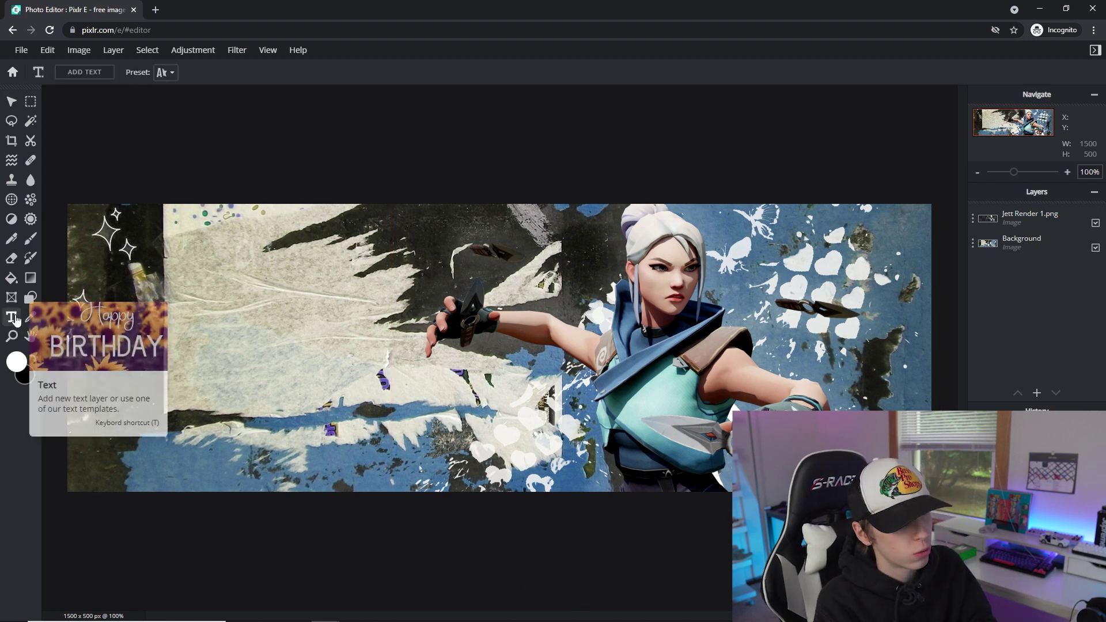
{"action": "left_click", "coordinate": [90, 71]}
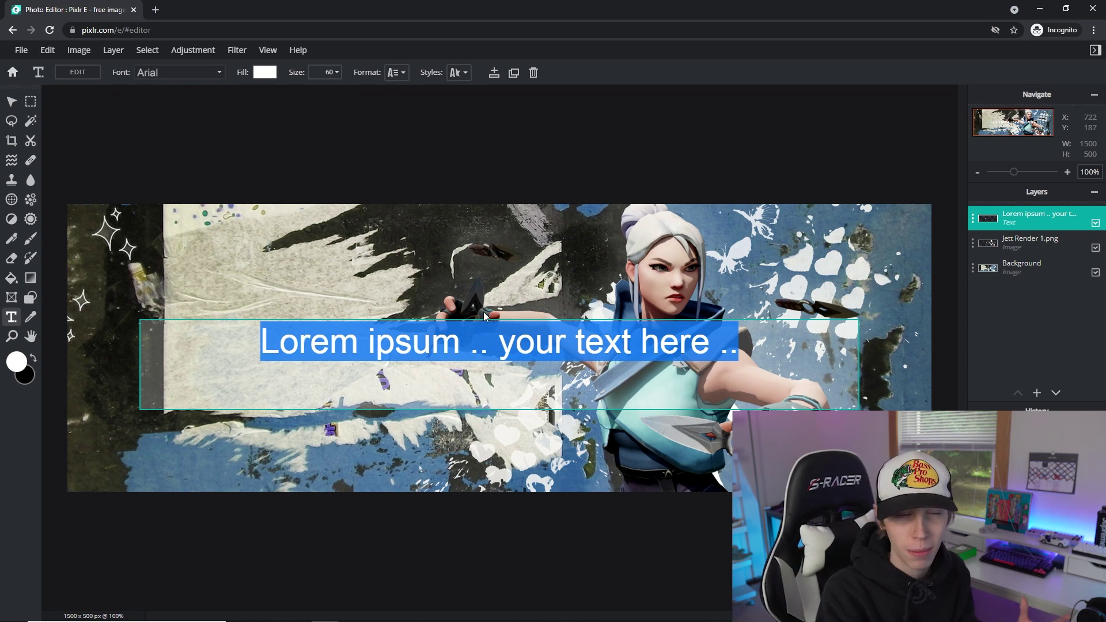
{"action": "left_click", "coordinate": [195, 77]}
{"action": "left_click", "coordinate": [196, 75]}
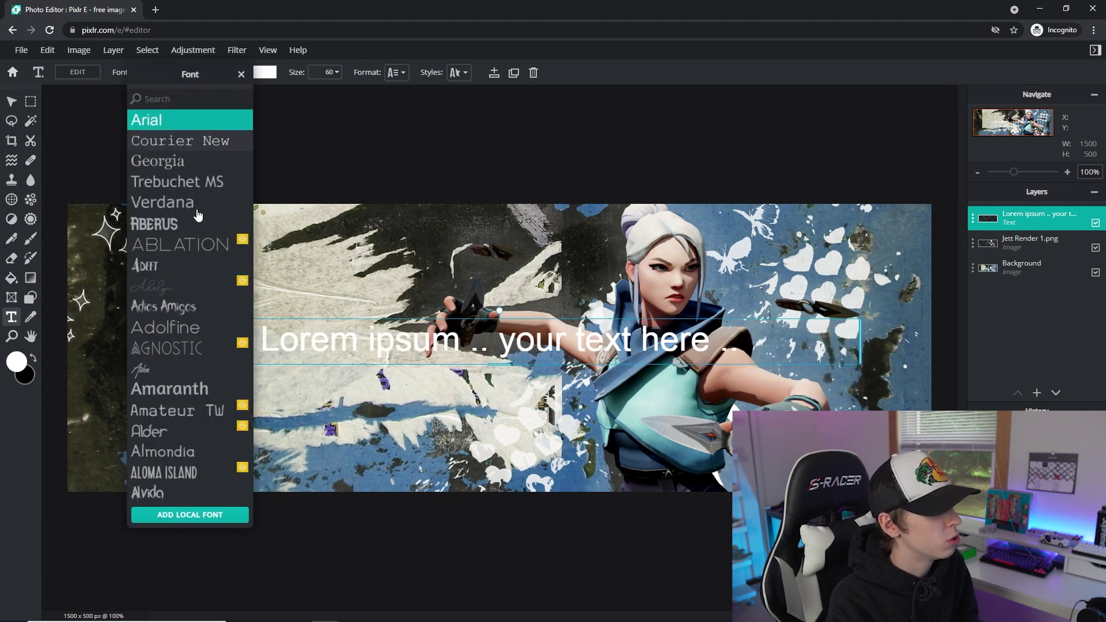
{"action": "left_click", "coordinate": [202, 515]}
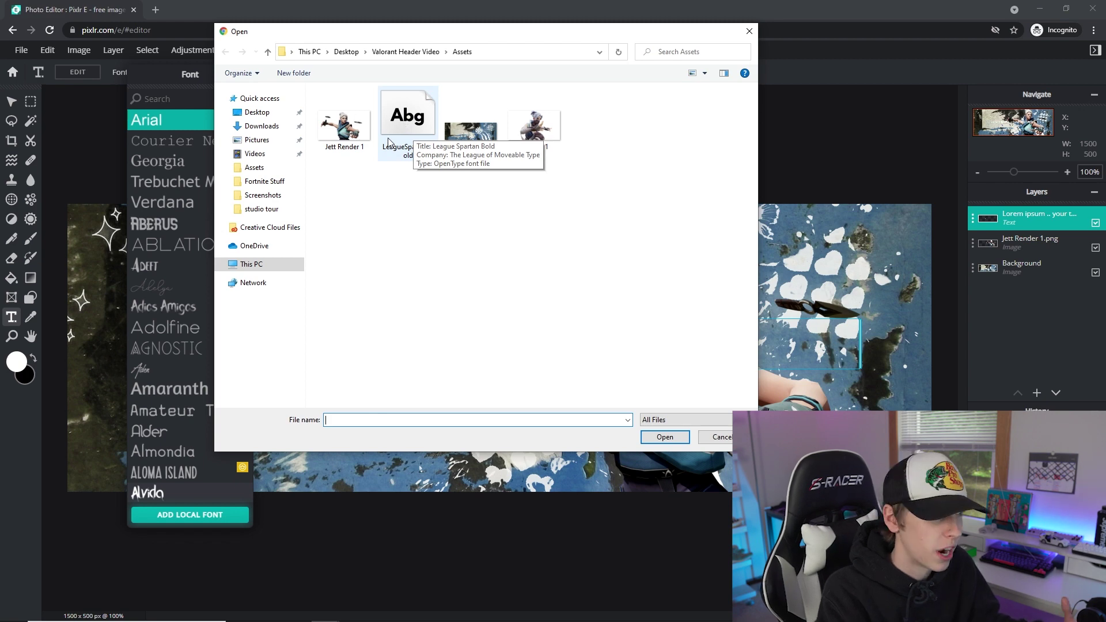
{"action": "double_click", "coordinate": [411, 130]}
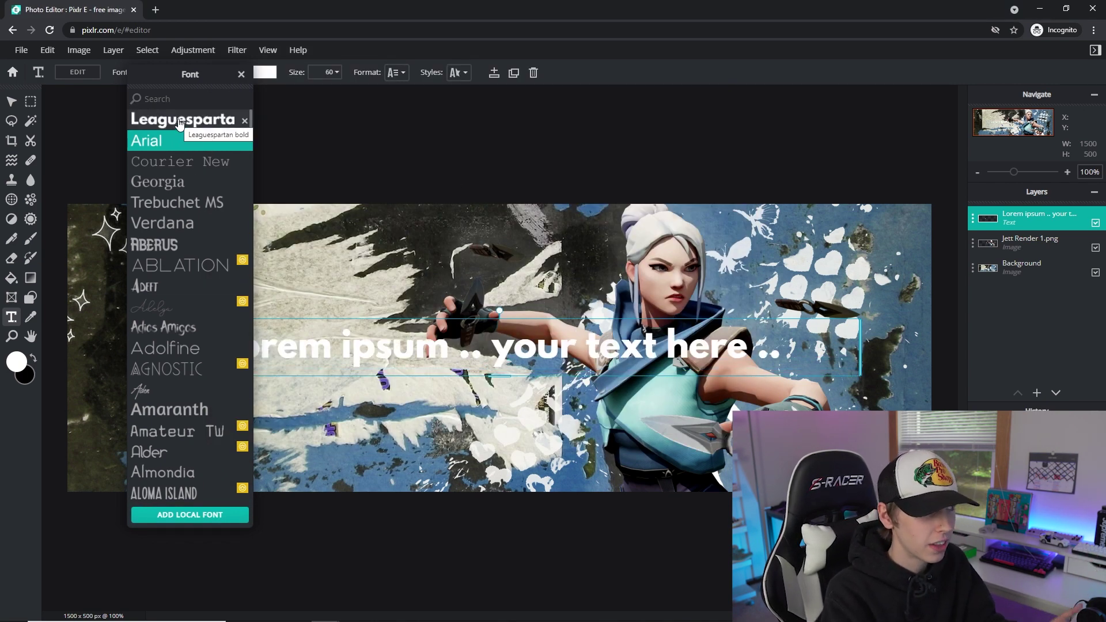
{"action": "left_click", "coordinate": [180, 121]}
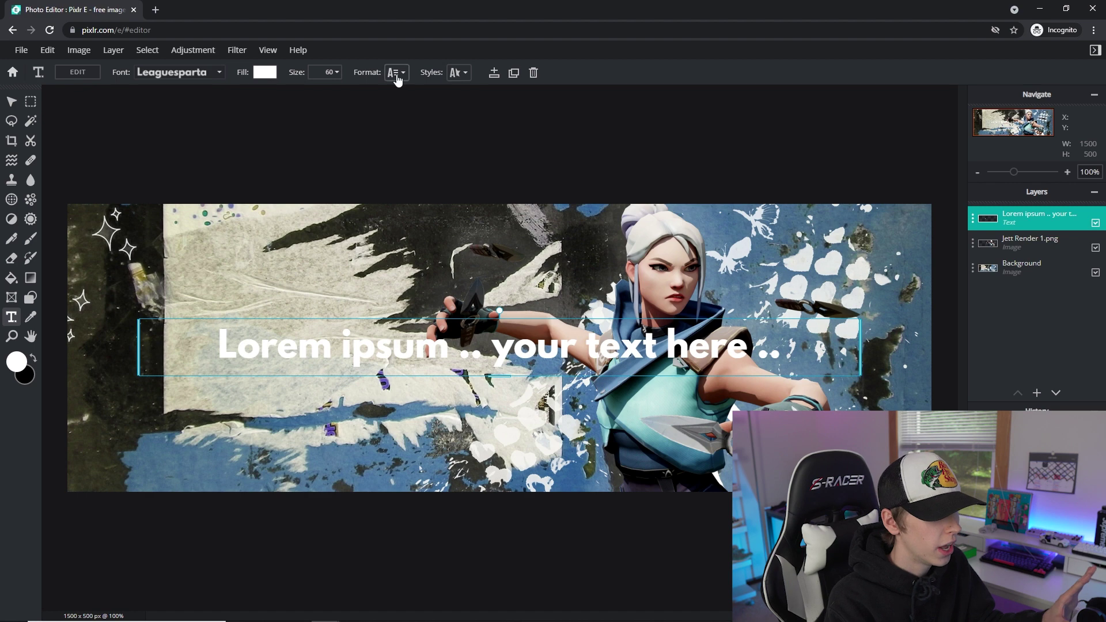
Make the text italic
{"action": "left_click", "coordinate": [458, 73]}
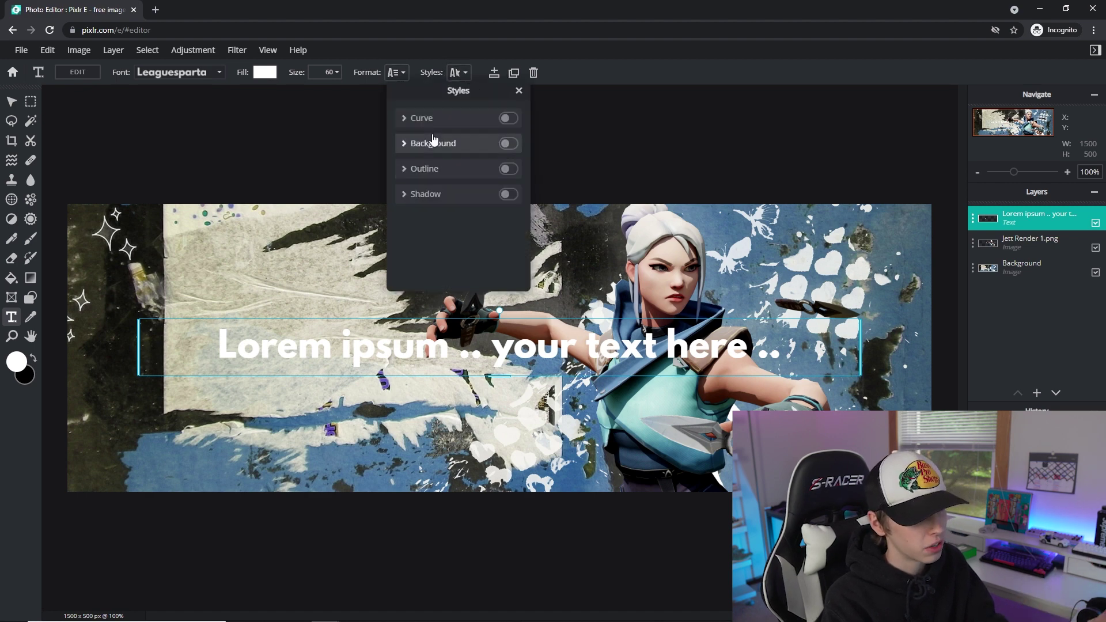
{"action": "left_click", "coordinate": [400, 74]}
{"action": "left_click", "coordinate": [403, 72]}
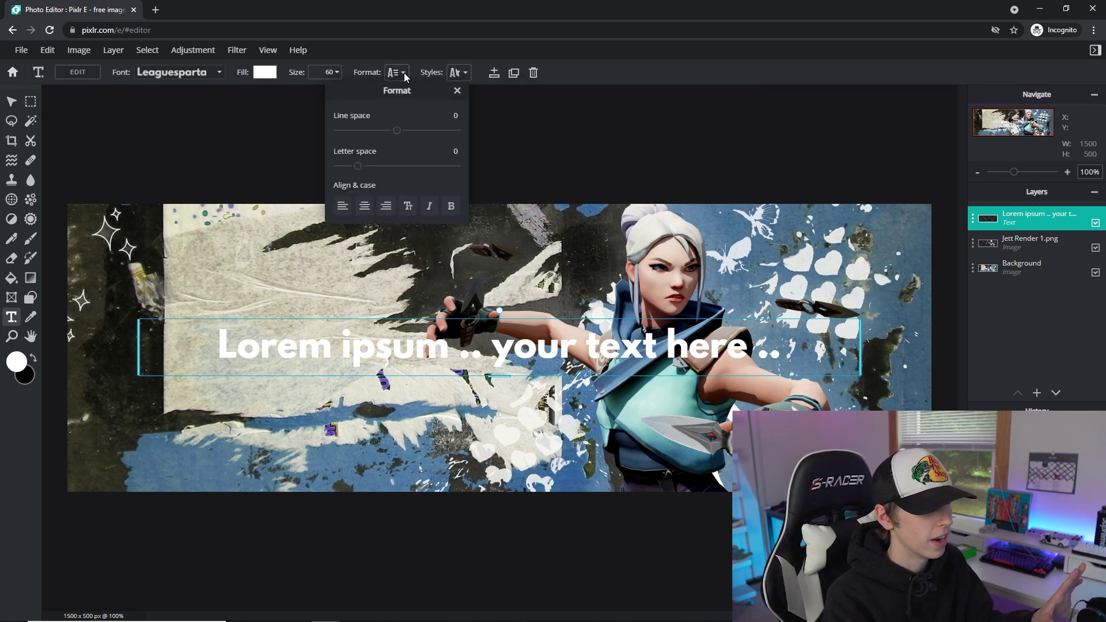
{"action": "left_click", "coordinate": [429, 207]}
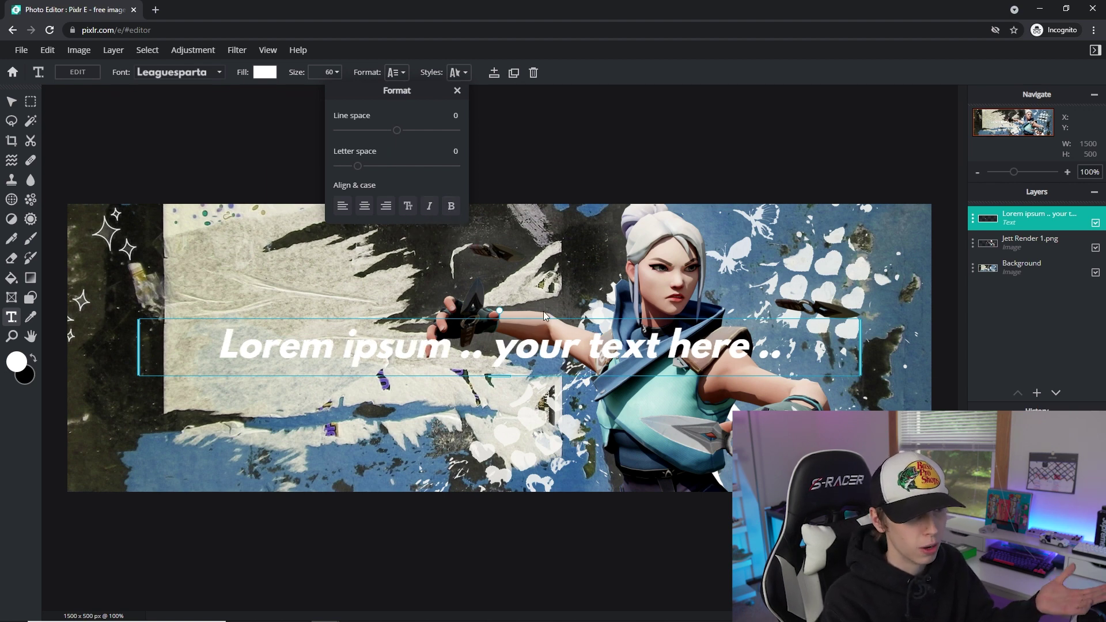
Replace the placeholder with 'ICE KICKZ' and move it up and left on the banner
{"action": "double_click", "coordinate": [553, 352]}
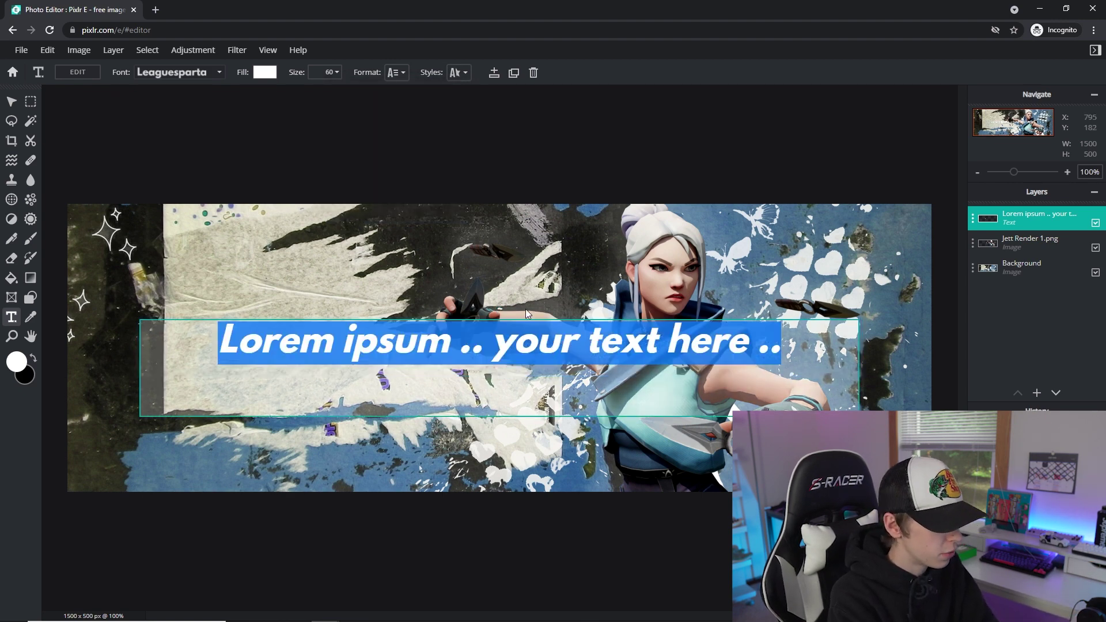
{"action": "key", "text": "BackSpace"}
{"action": "type", "text": "TENZ"}
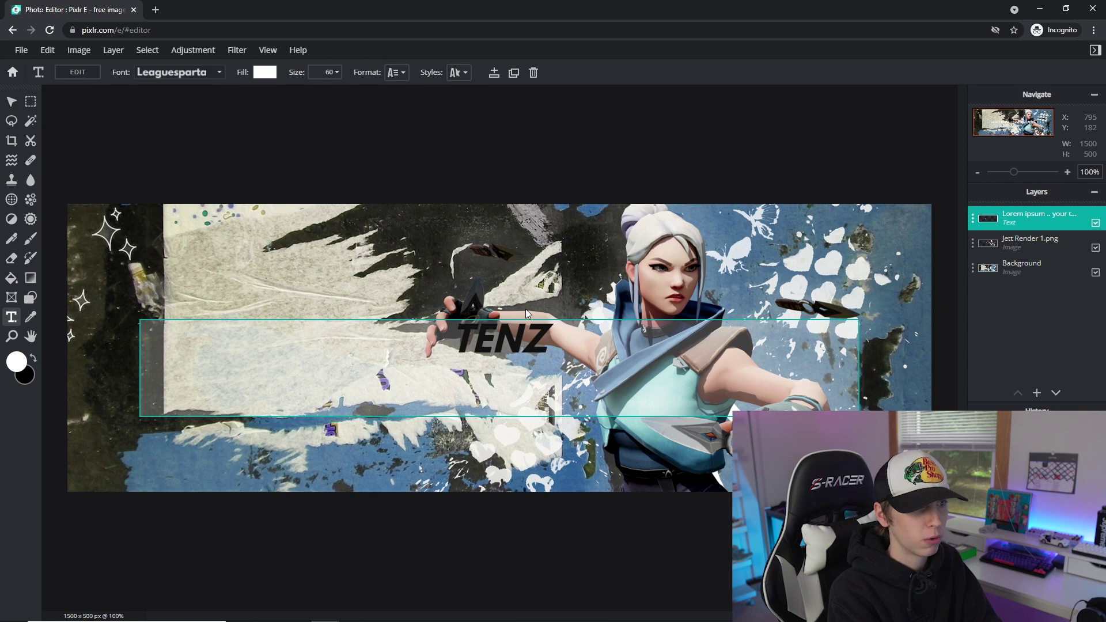
{"action": "key", "text": "BackSpace"}
{"action": "key", "text": "BackSpace"}
{"action": "key", "text": "BackSpace"}
{"action": "key", "text": "BackSpace"}
{"action": "type", "text": "ICE KIC"}
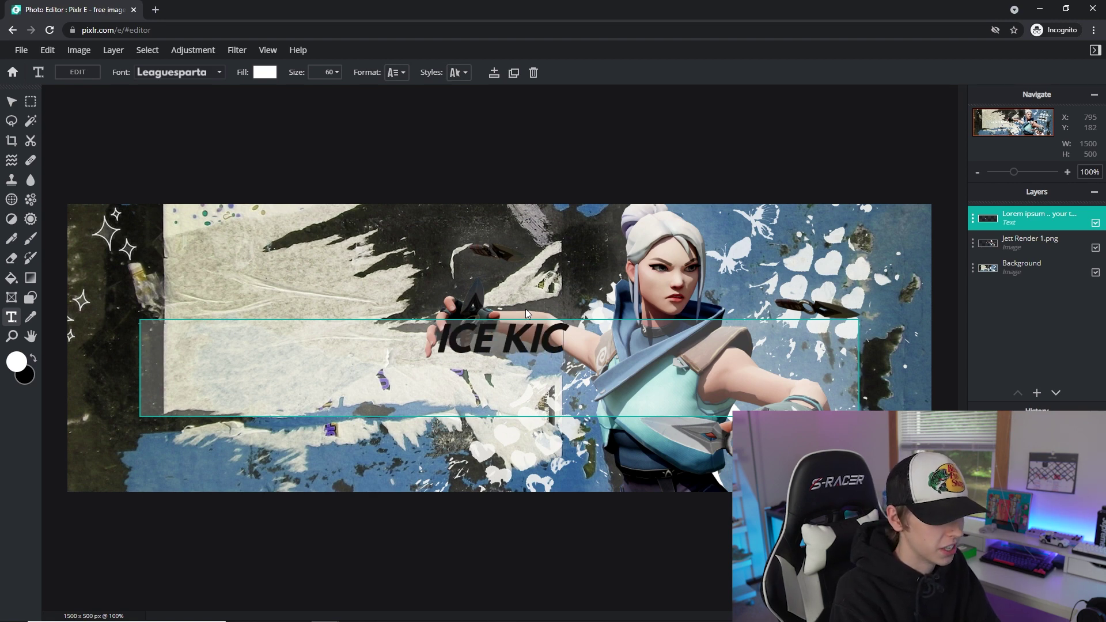
{"action": "type", "text": "KZ"}
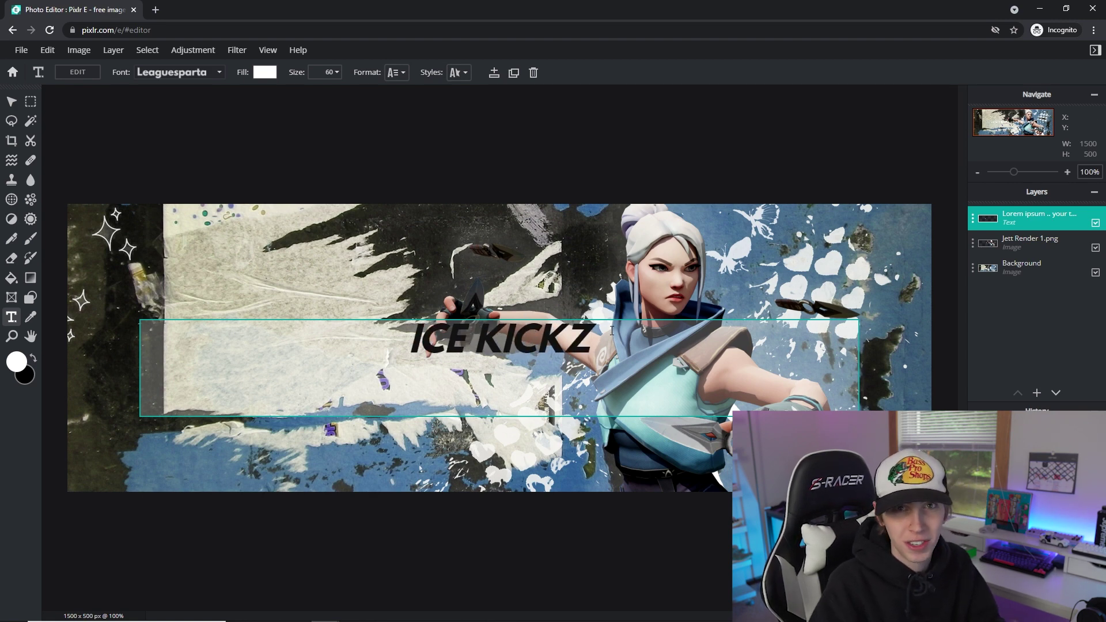
{"action": "left_click", "coordinate": [535, 205]}
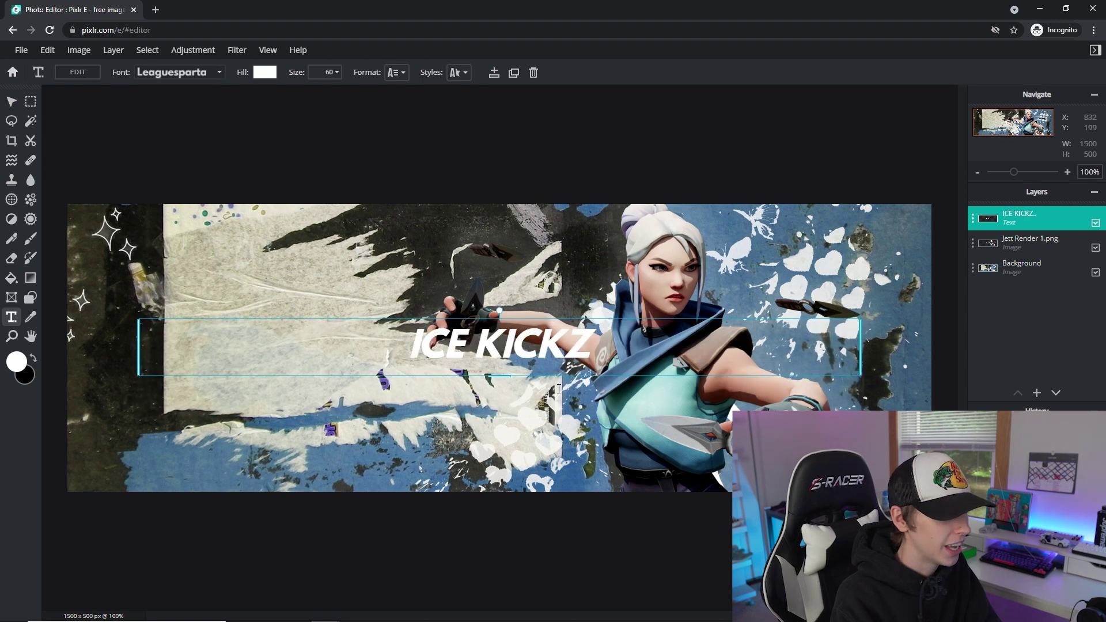
{"action": "left_click_drag", "start_coordinate": [423, 316], "coordinate": [402, 261]}
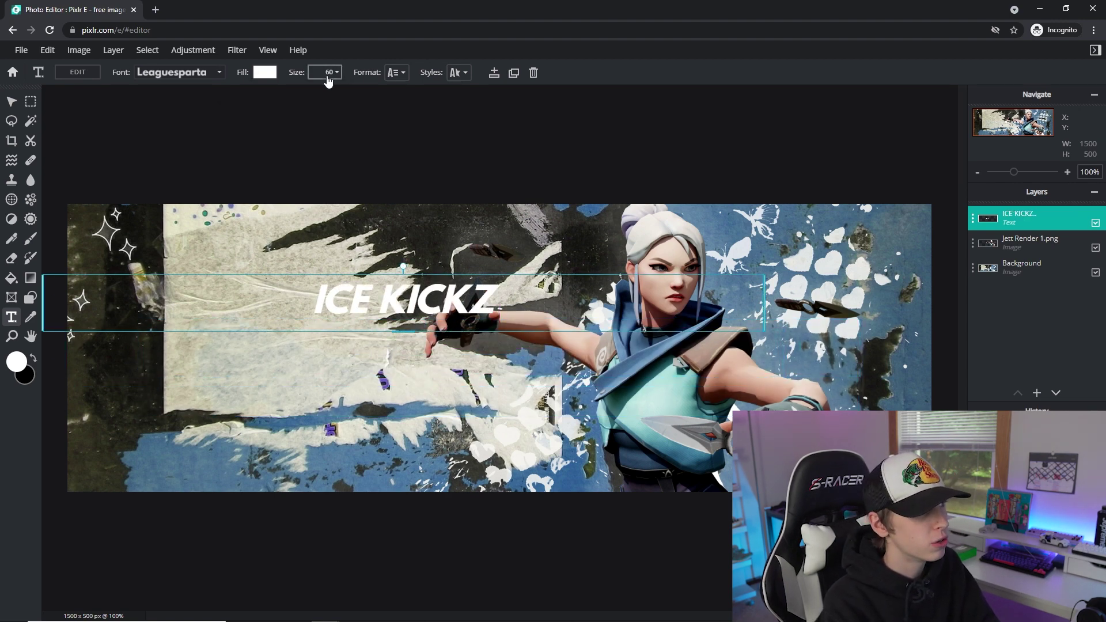
Enlarge the ICE KICKZ text to size 165 and shift it left
{"action": "left_click", "coordinate": [327, 76]}
{"action": "mouse_move", "coordinate": [261, 97]}
{"action": "left_mouse_down"}
{"action": "mouse_move", "coordinate": [289, 98]}
{"action": "mouse_move", "coordinate": [280, 101]}
{"action": "left_mouse_up"}
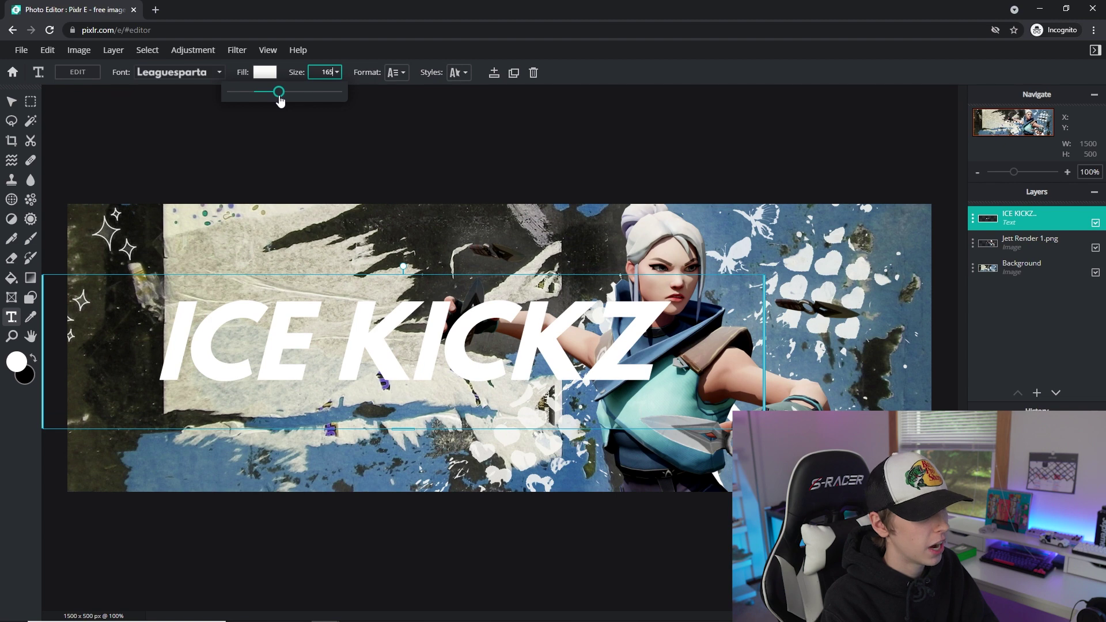
{"action": "left_click_drag", "start_coordinate": [554, 303], "coordinate": [516, 308]}
Rasterize the ICE KICKZ text layer into an image layer
{"action": "left_click", "coordinate": [994, 221]}
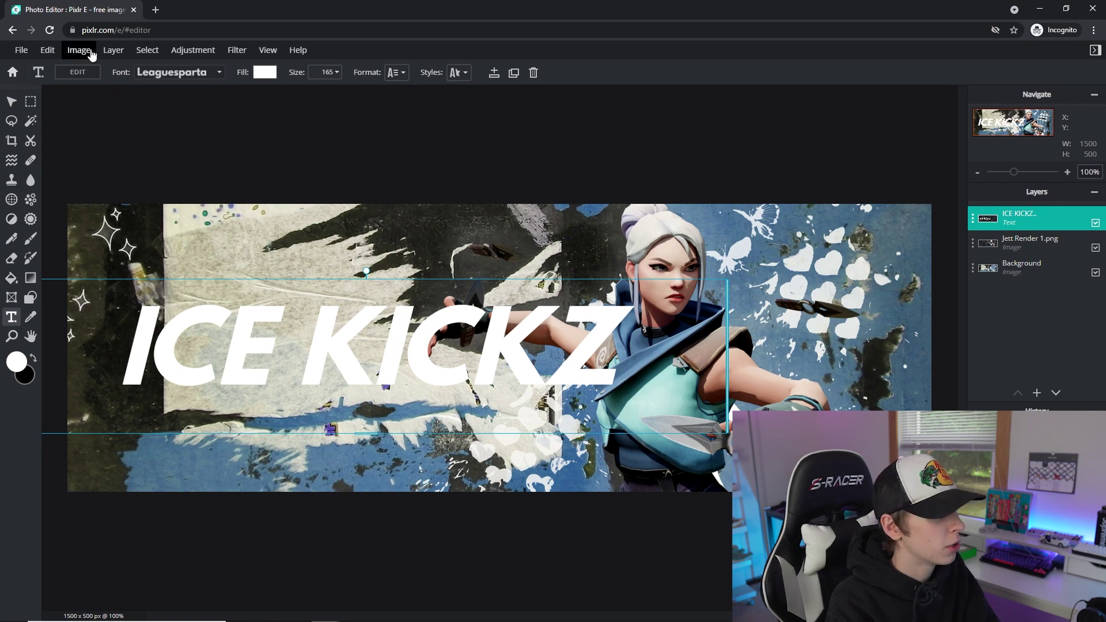
{"action": "left_click", "coordinate": [114, 51]}
{"action": "left_click", "coordinate": [131, 167]}
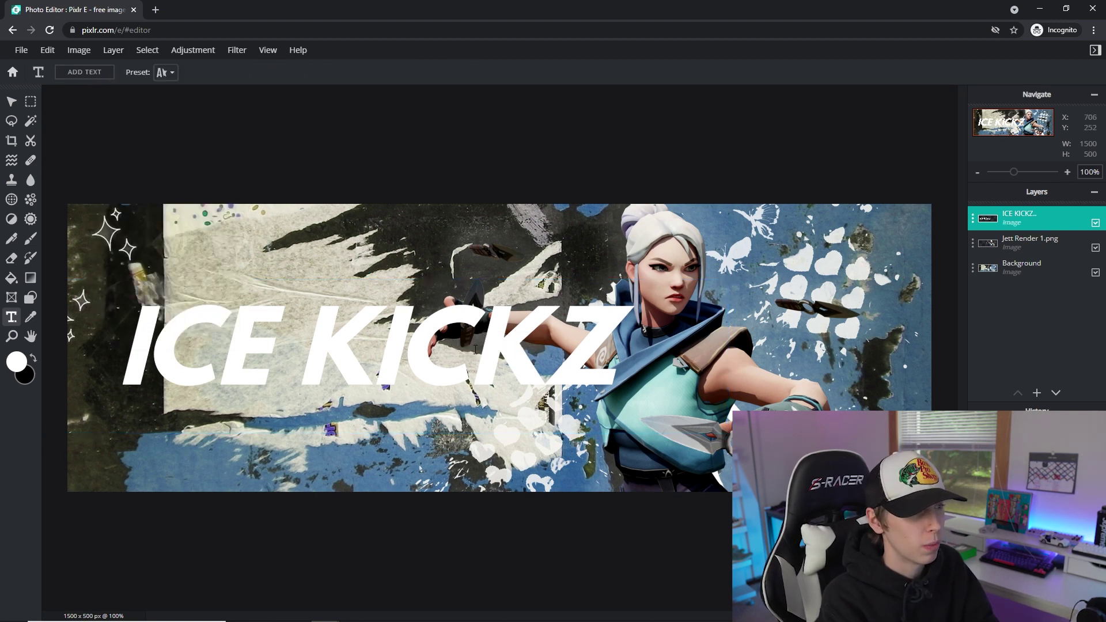
Free-transform the ICE KICKZ text wider toward the left edge and apply the transform
{"action": "key", "text": "v"}
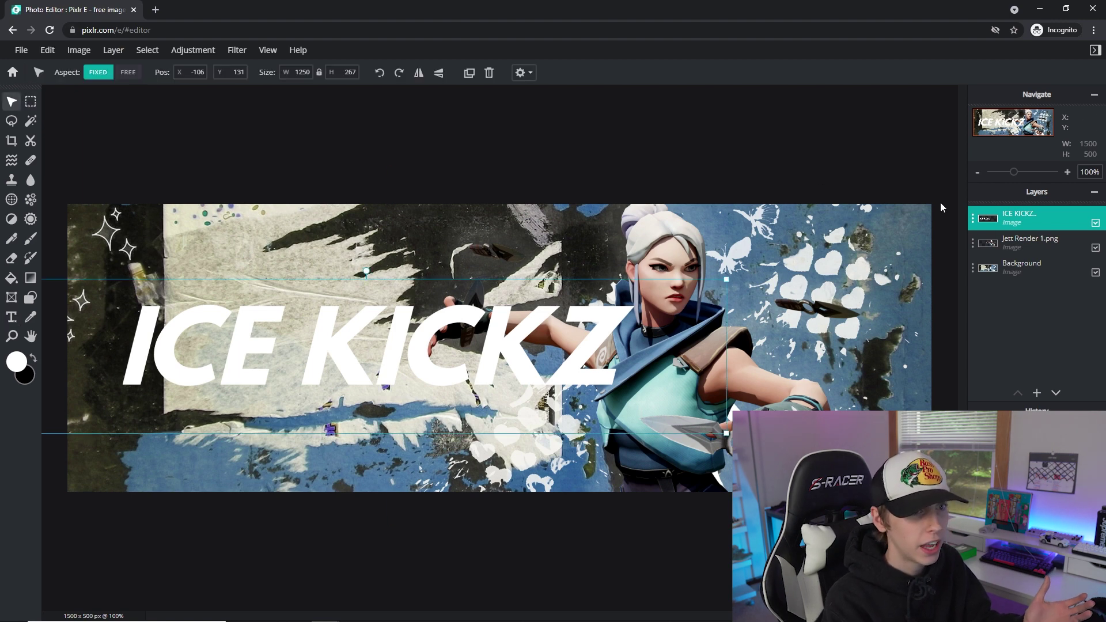
{"action": "left_click", "coordinate": [47, 50]}
{"action": "left_click", "coordinate": [95, 171]}
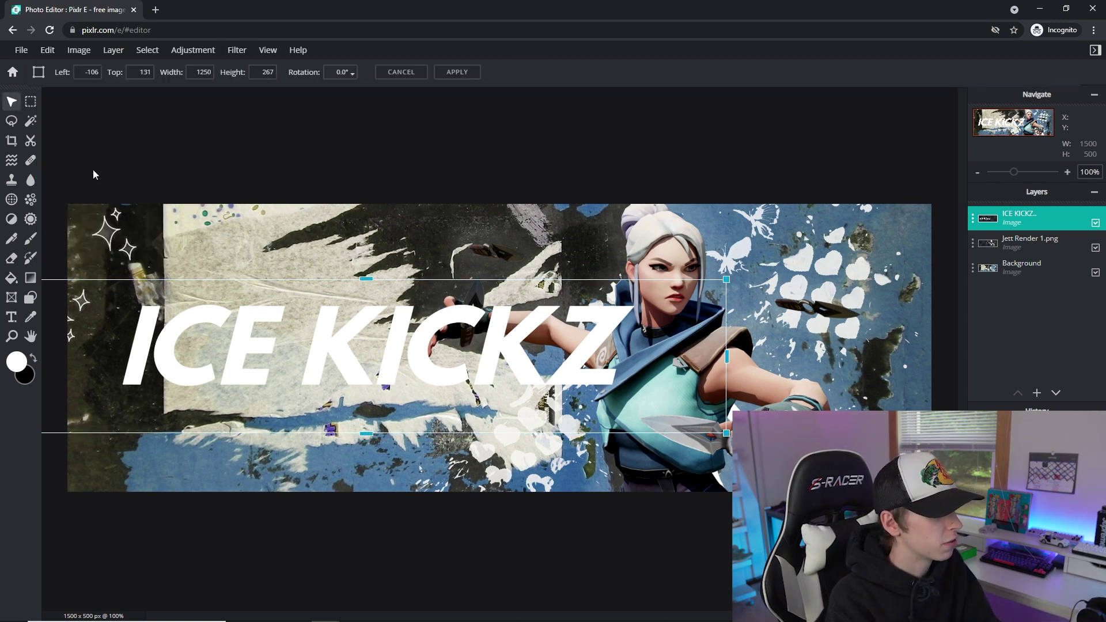
{"action": "left_click_drag", "start_coordinate": [727, 355], "coordinate": [683, 349]}
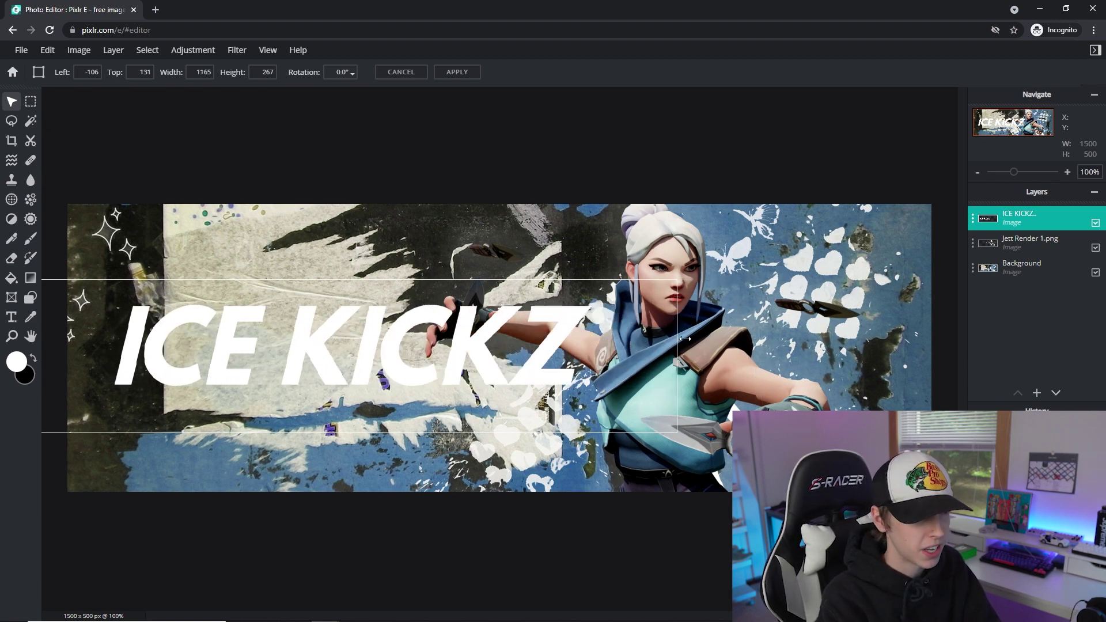
{"action": "left_click_drag", "start_coordinate": [684, 281], "coordinate": [747, 275]}
{"action": "left_click_drag", "start_coordinate": [748, 354], "coordinate": [819, 254]}
{"action": "left_click_drag", "start_coordinate": [758, 285], "coordinate": [728, 290]}
{"action": "left_click", "coordinate": [662, 166]}
{"action": "left_click", "coordinate": [307, 362]}
Move the Jett render right and reorder layers so Jett sits above ICE KICKZ
{"action": "left_click", "coordinate": [778, 287]}
{"action": "left_click_drag", "start_coordinate": [732, 238], "coordinate": [771, 242]}
{"action": "left_click_drag", "start_coordinate": [1031, 217], "coordinate": [1031, 245]}
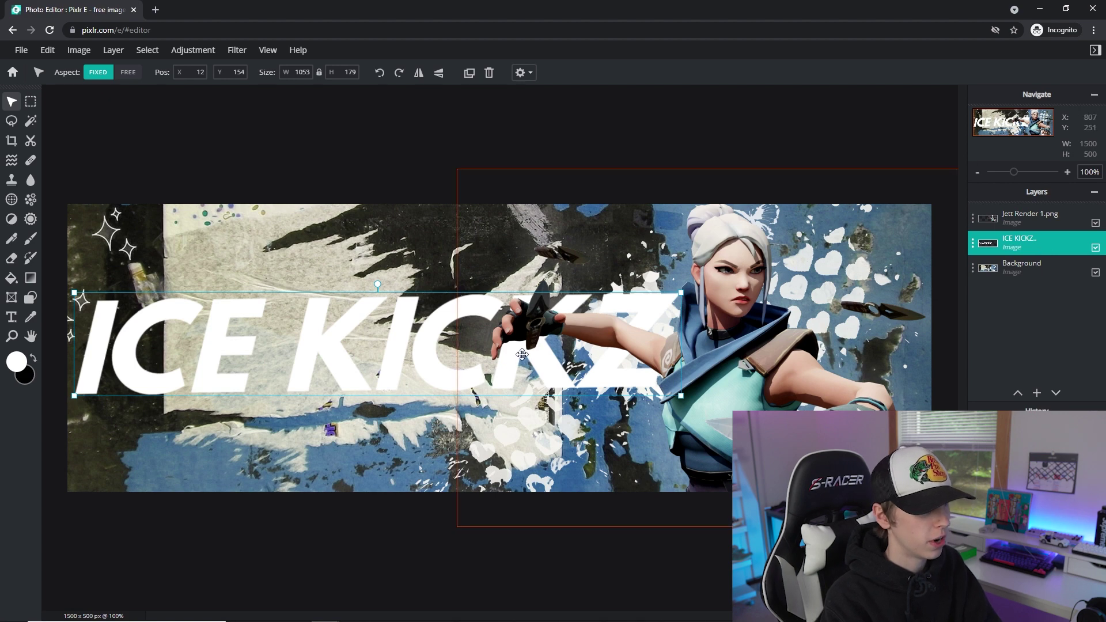
Lock the Jett Render layer in place
{"action": "double_click", "coordinate": [996, 221]}
{"action": "left_click", "coordinate": [997, 221]}
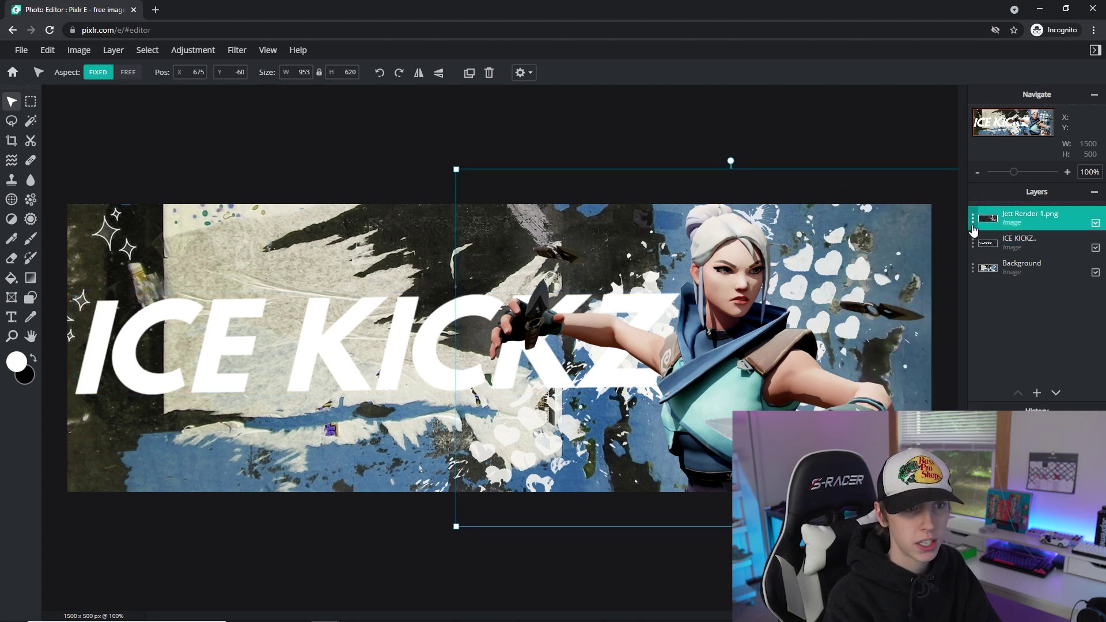
{"action": "left_click", "coordinate": [972, 230]}
{"action": "left_click", "coordinate": [949, 324]}
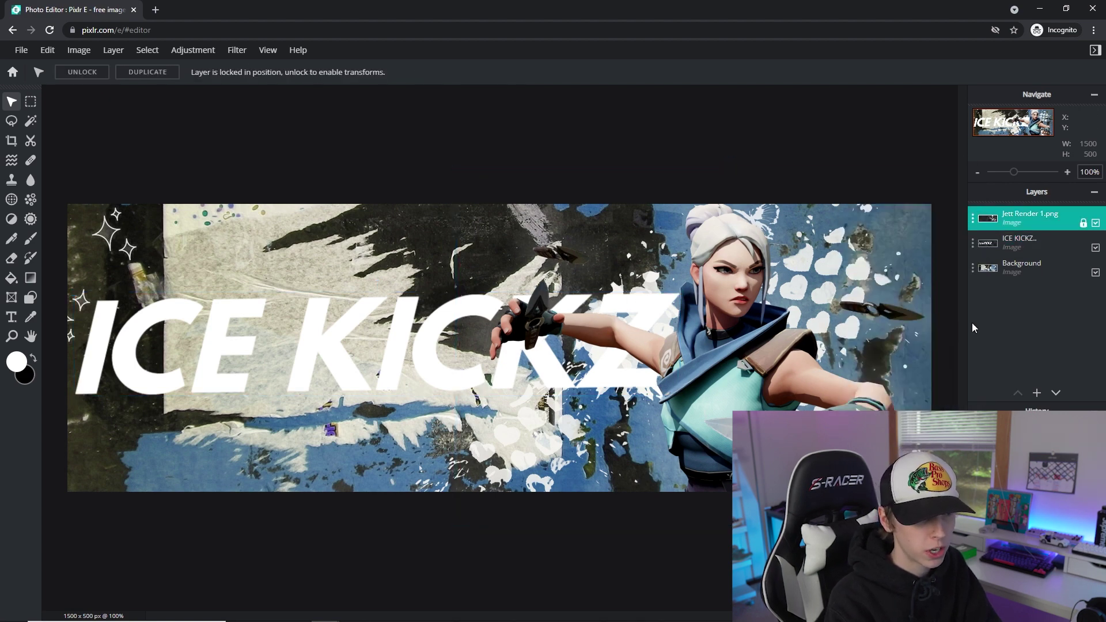
Rotate the ICE KICKZ text slightly counter-clockwise so it slants
{"action": "left_click", "coordinate": [463, 304]}
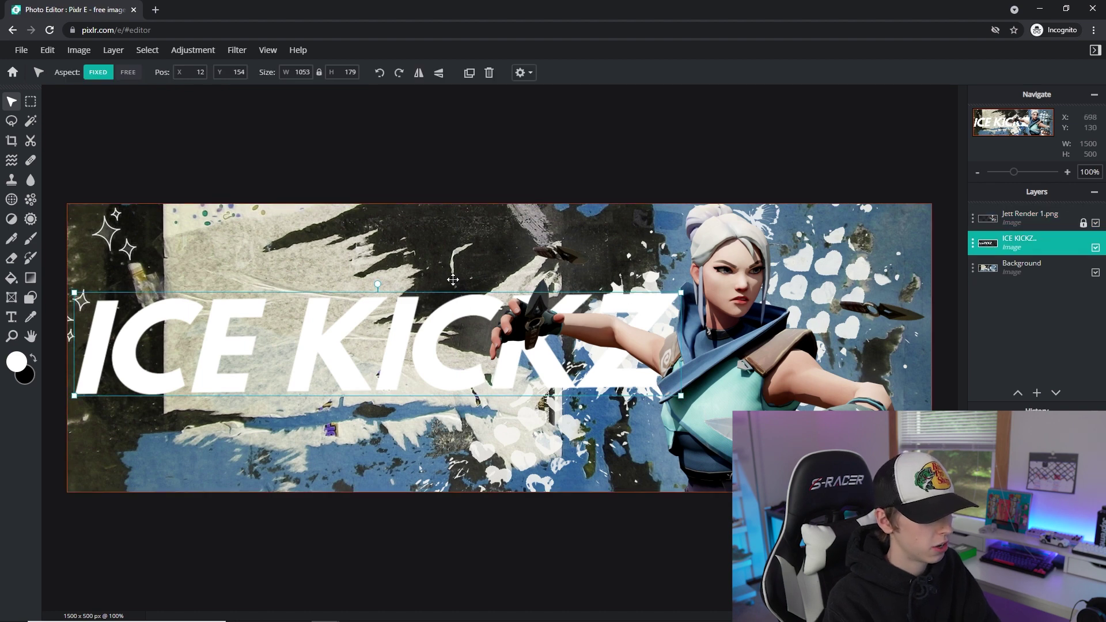
{"action": "left_click_drag", "start_coordinate": [376, 284], "coordinate": [374, 286]}
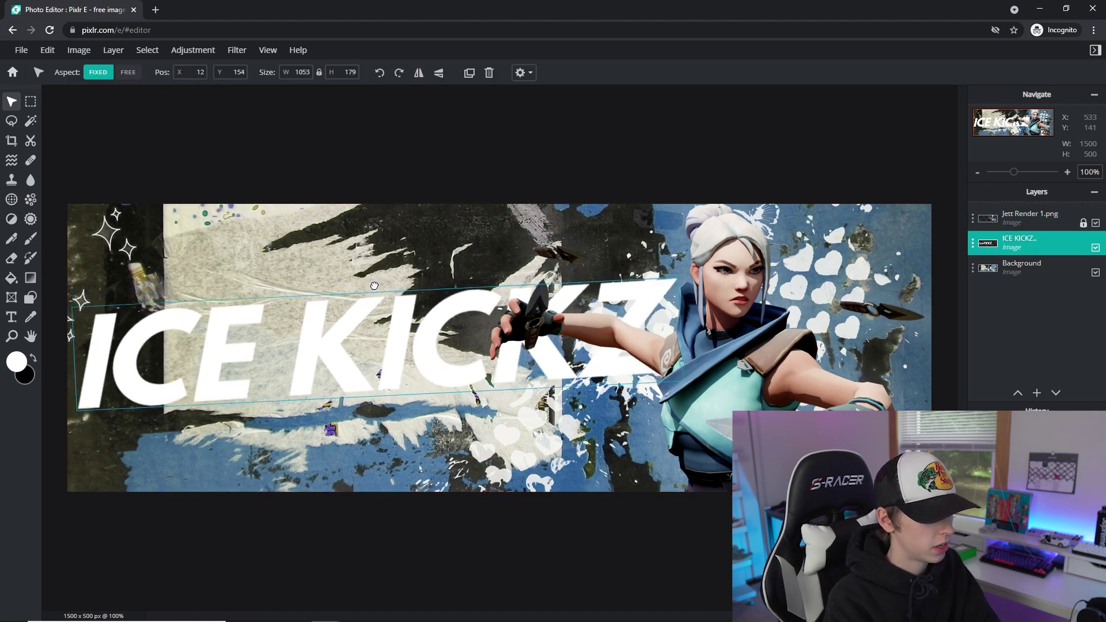
{"action": "left_click", "coordinate": [586, 144]}
{"action": "left_click", "coordinate": [588, 322]}
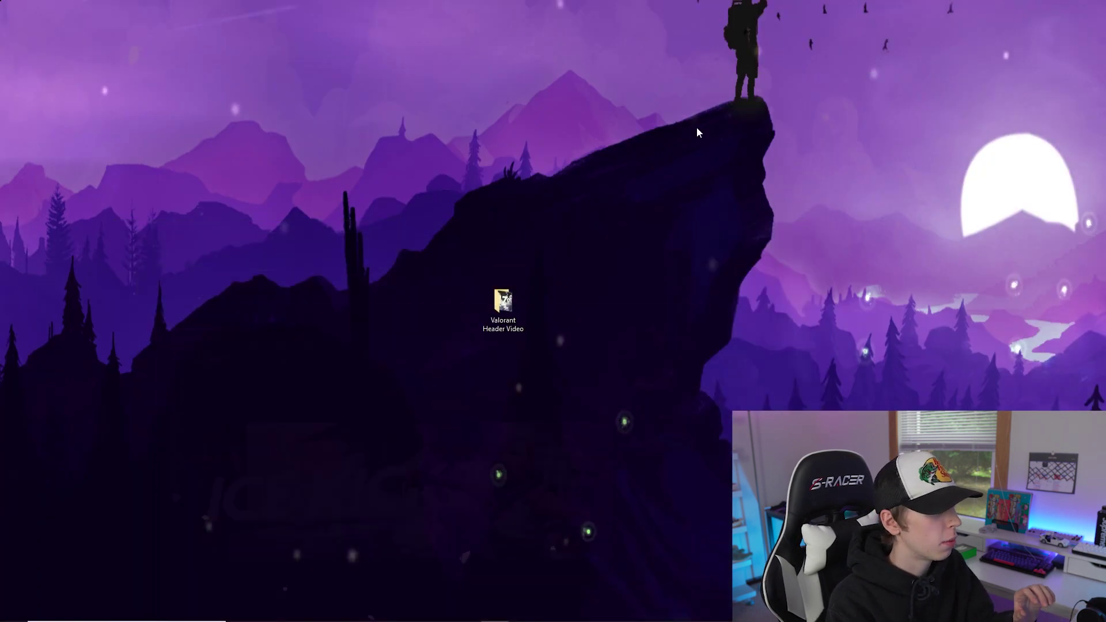
{"action": "double_click", "coordinate": [514, 323]}
{"action": "double_click", "coordinate": [403, 278]}
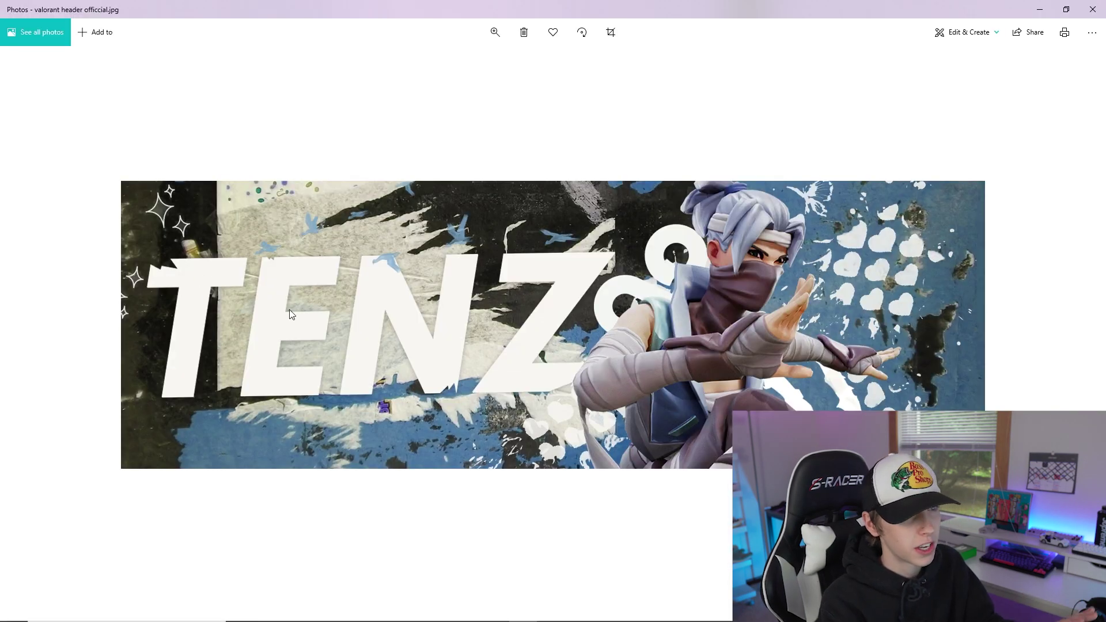
{"action": "left_click", "coordinate": [1093, 10]}
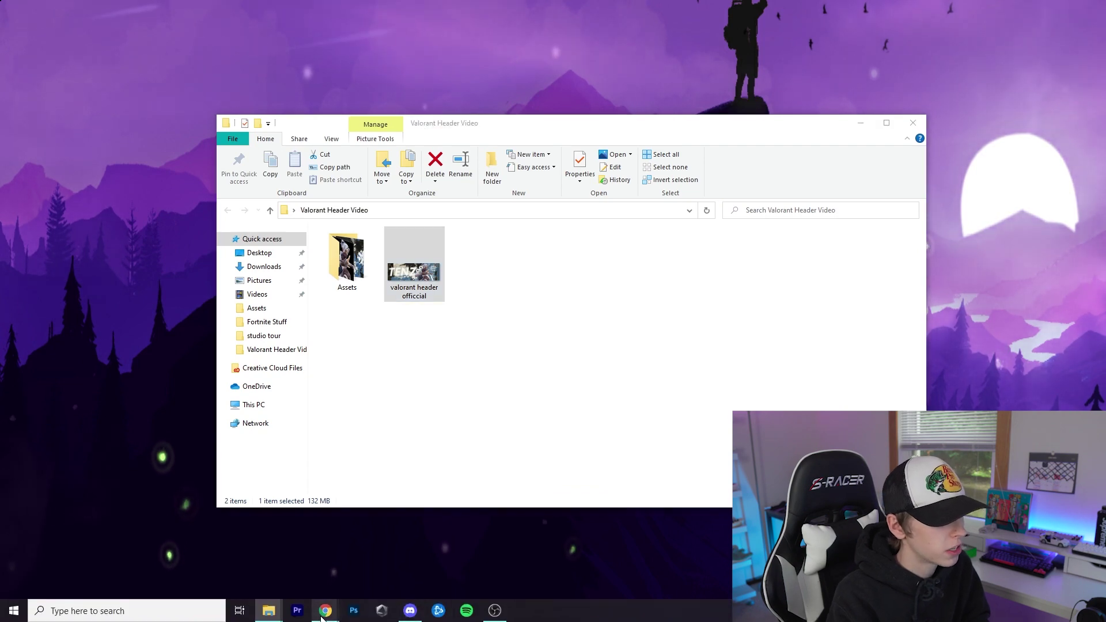
{"action": "mouse_move", "coordinate": [326, 609]}
{"action": "left_click", "coordinate": [382, 561]}
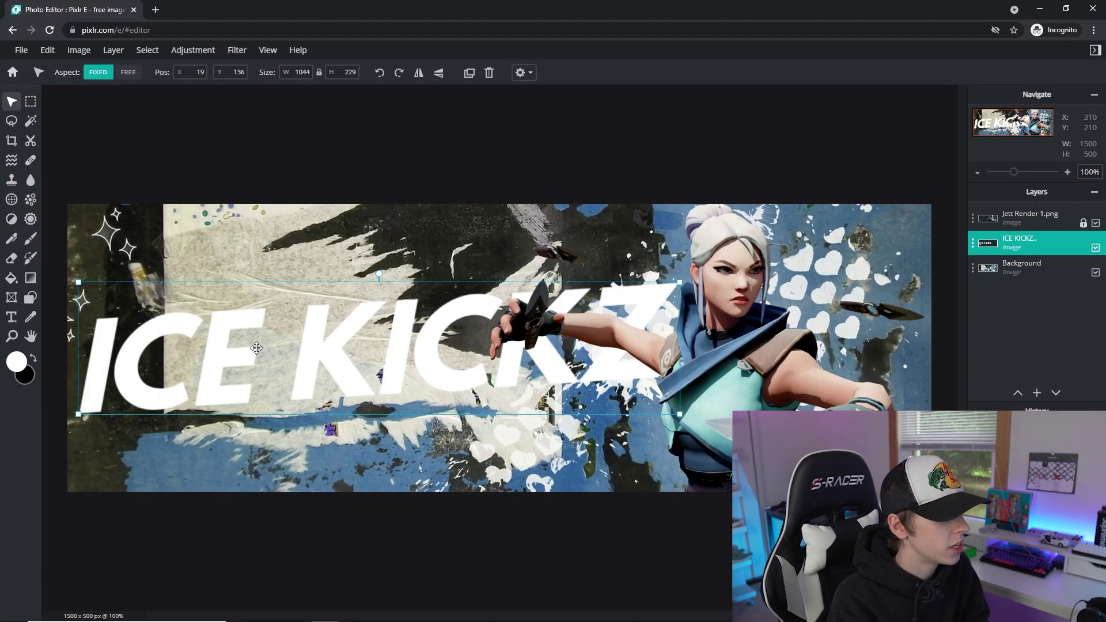
With the polygon Lasso, outline the top-left corner of the I, then make ICE KICKZ the active layer
{"action": "left_click", "coordinate": [347, 106]}
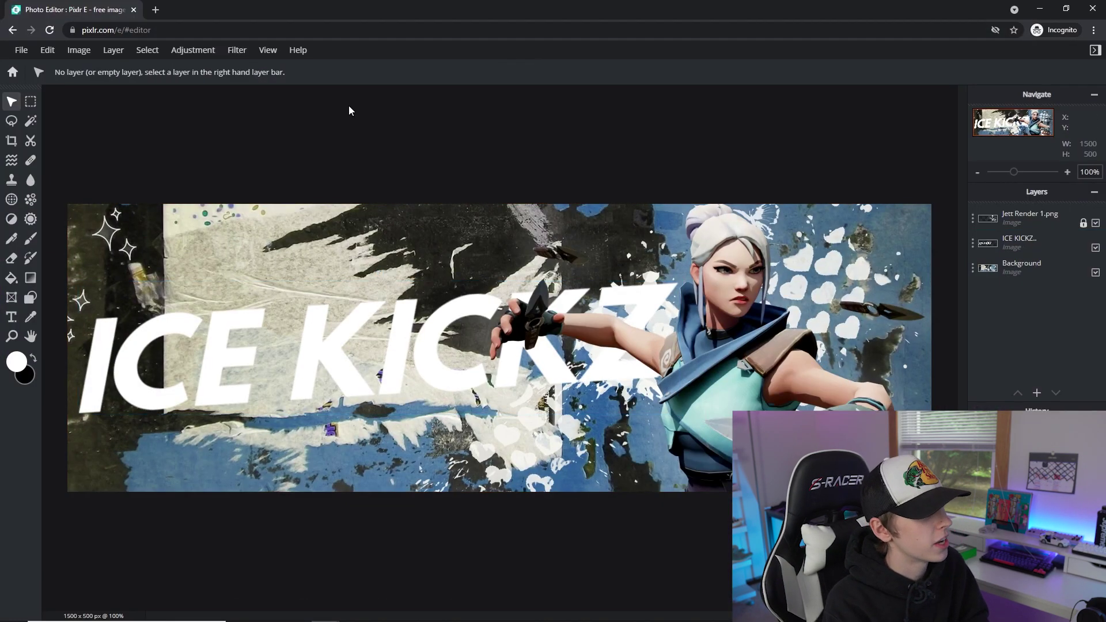
{"action": "left_click", "coordinate": [12, 122]}
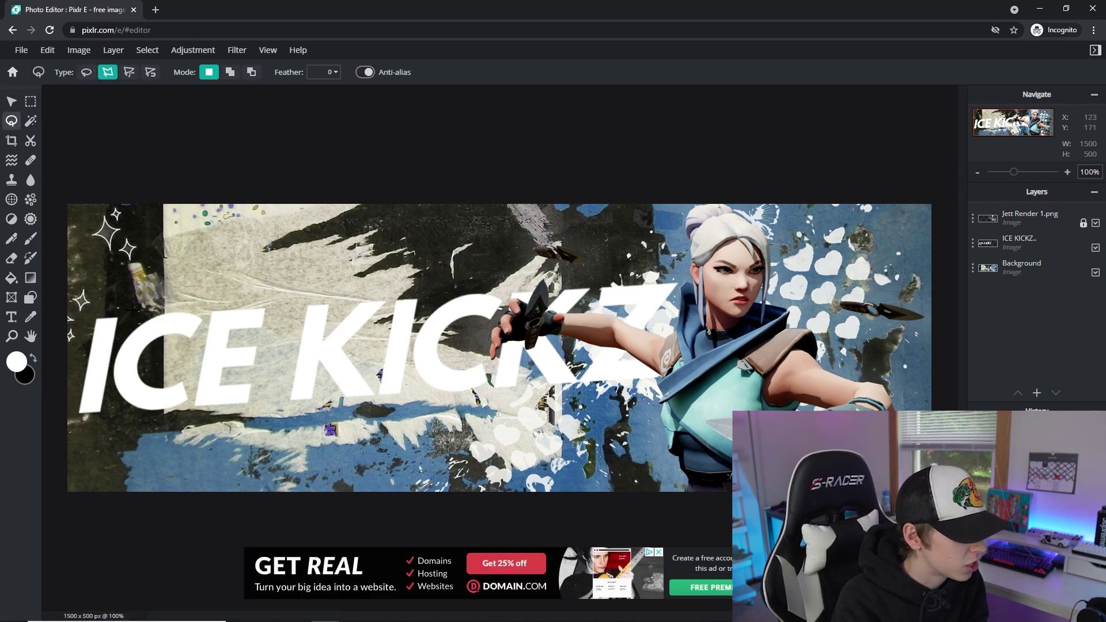
{"action": "scroll", "coordinate": [98, 318], "scroll_direction": "up", "scroll_amount": 3}
{"action": "scroll", "coordinate": [109, 316], "scroll_direction": "down", "scroll_amount": 1}
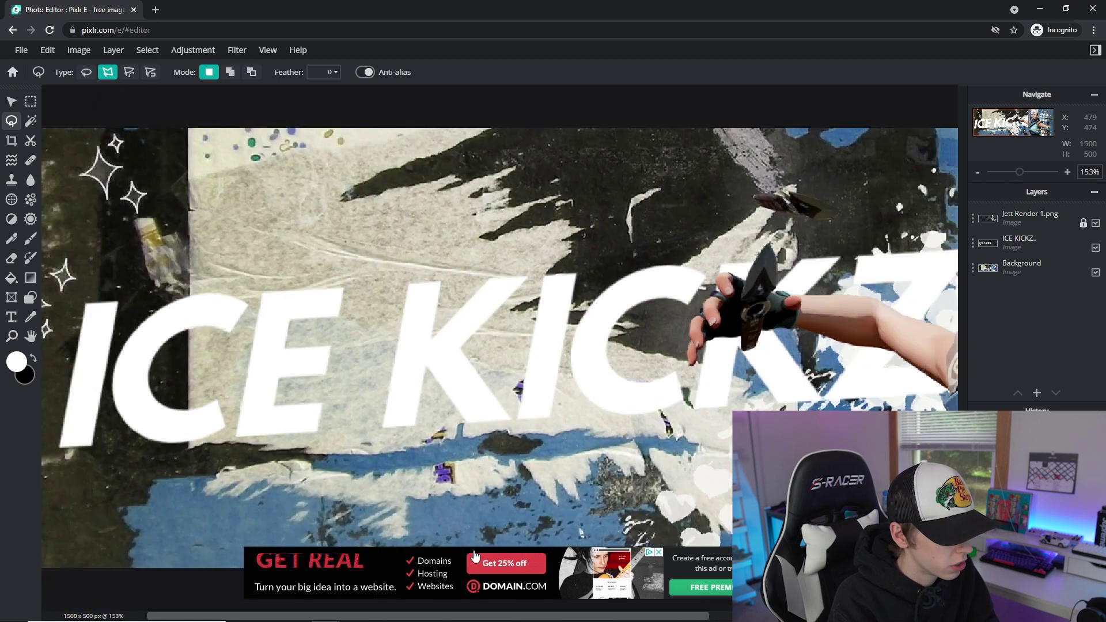
{"action": "left_click", "coordinate": [83, 301]}
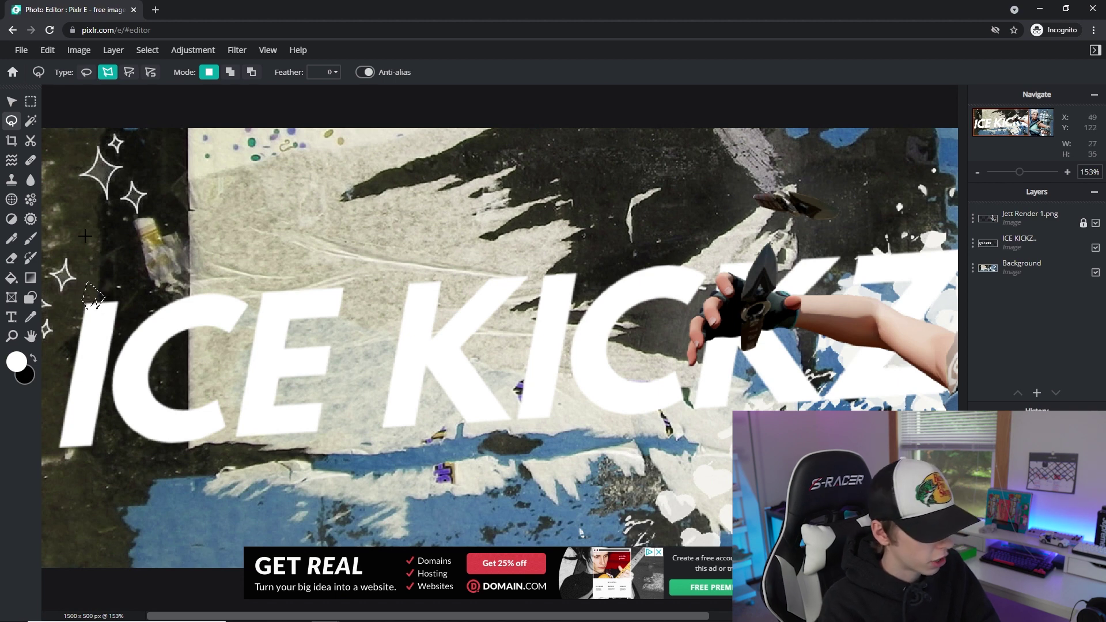
{"action": "left_click", "coordinate": [1036, 223]}
{"action": "left_click", "coordinate": [1031, 242]}
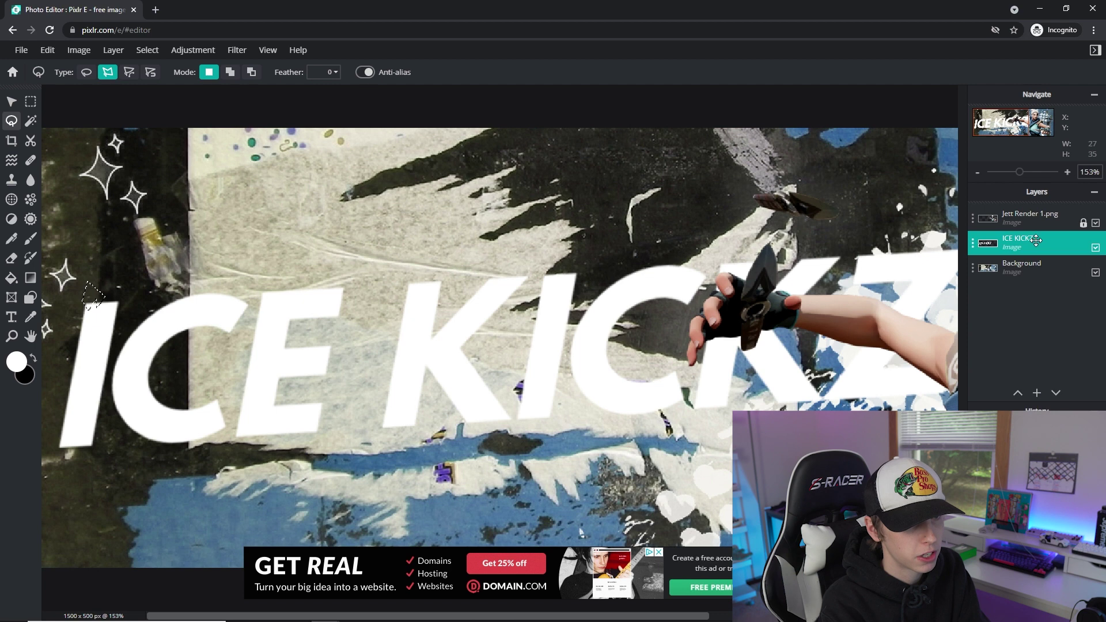
Deselect the polygon selection around the I's corner
{"action": "left_click", "coordinate": [149, 52]}
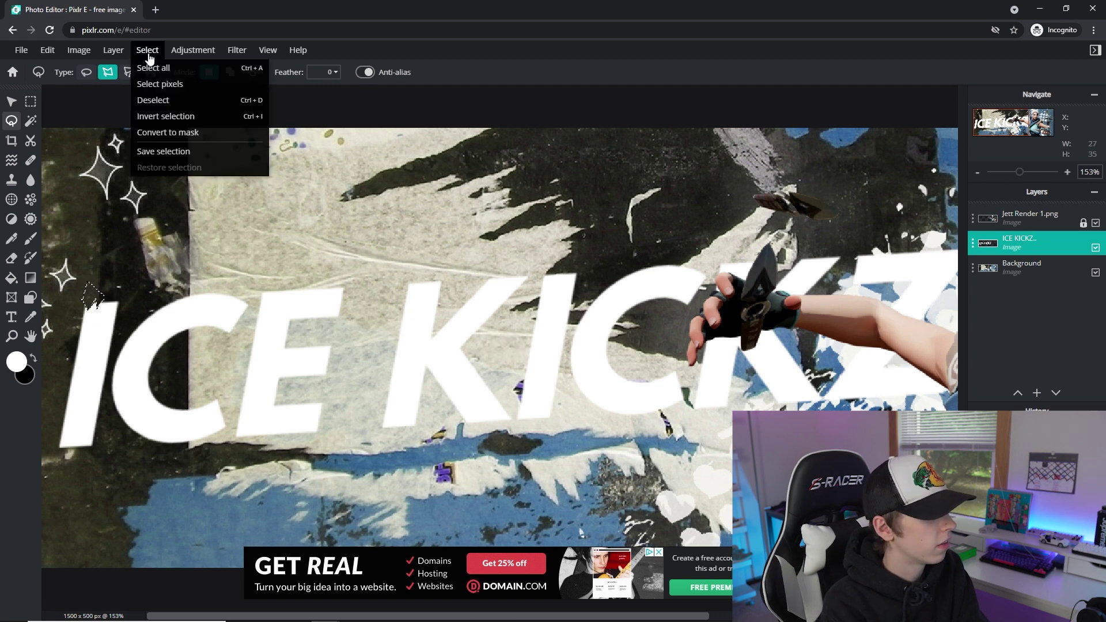
{"action": "left_click", "coordinate": [154, 99]}
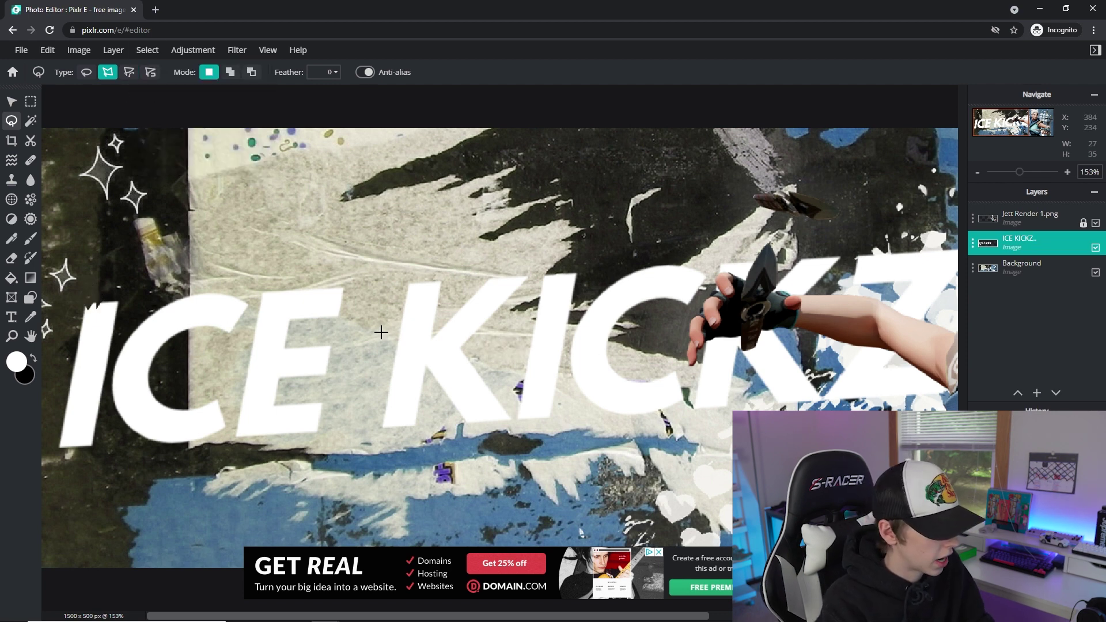
{"action": "scroll", "coordinate": [380, 328], "scroll_direction": "down", "scroll_amount": 3}
{"action": "scroll", "coordinate": [656, 420], "scroll_direction": "up", "scroll_amount": 4}
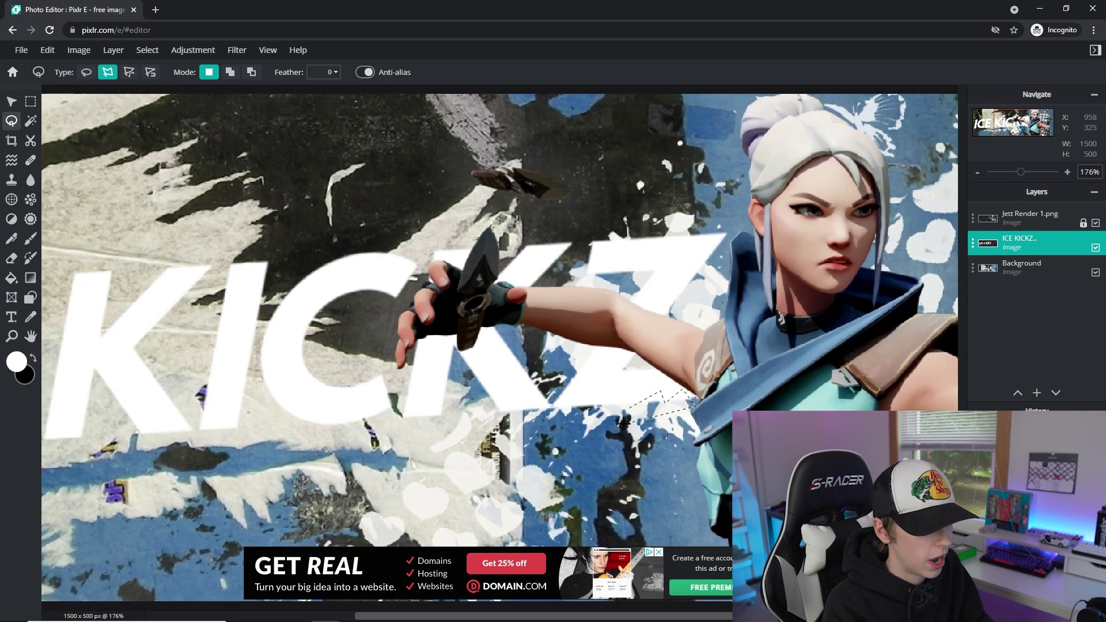
Draw a polygon lasso near the Z, deselect everything, and zoom back to 100%
{"action": "left_click", "coordinate": [685, 403]}
{"action": "left_click", "coordinate": [148, 50]}
{"action": "left_click", "coordinate": [173, 86]}
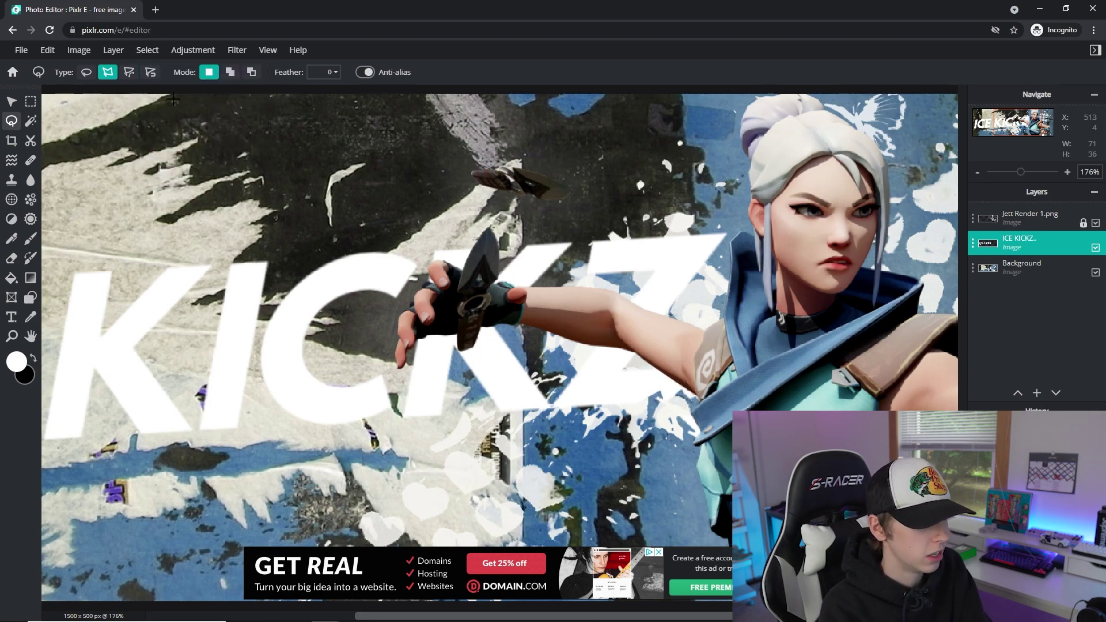
{"action": "scroll", "coordinate": [472, 343], "scroll_direction": "down", "scroll_amount": 2}
{"action": "scroll", "coordinate": [193, 318], "scroll_direction": "down", "scroll_amount": 2}
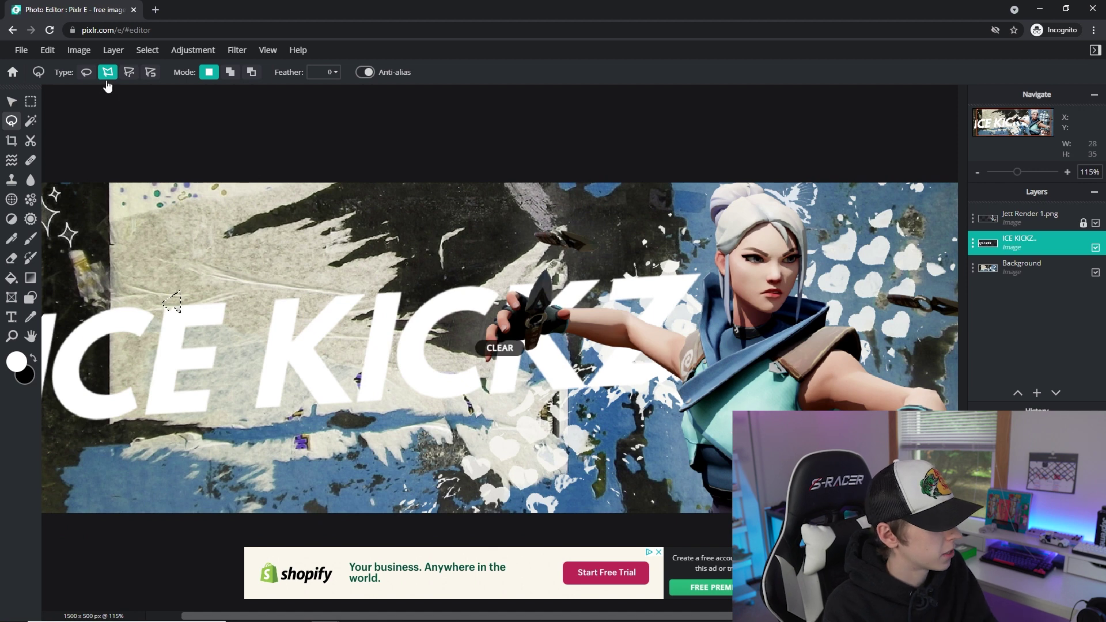
{"action": "left_click", "coordinate": [144, 51]}
{"action": "left_click", "coordinate": [168, 99]}
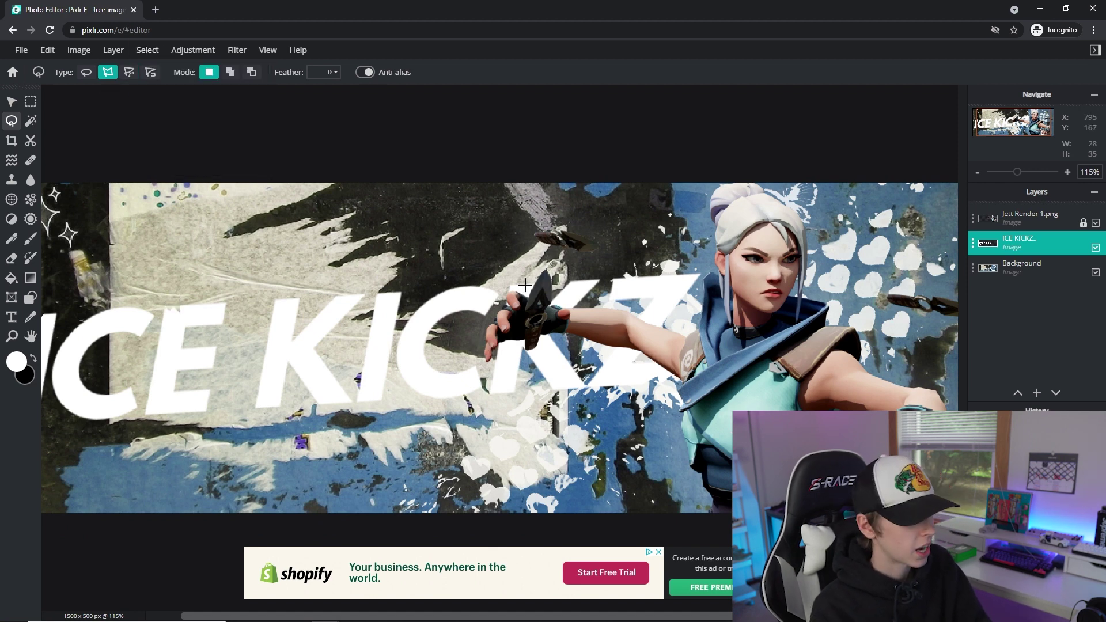
{"action": "scroll", "coordinate": [505, 247], "scroll_direction": "down", "scroll_amount": 2}
{"action": "scroll", "coordinate": [467, 308], "scroll_direction": "up", "scroll_amount": 1}
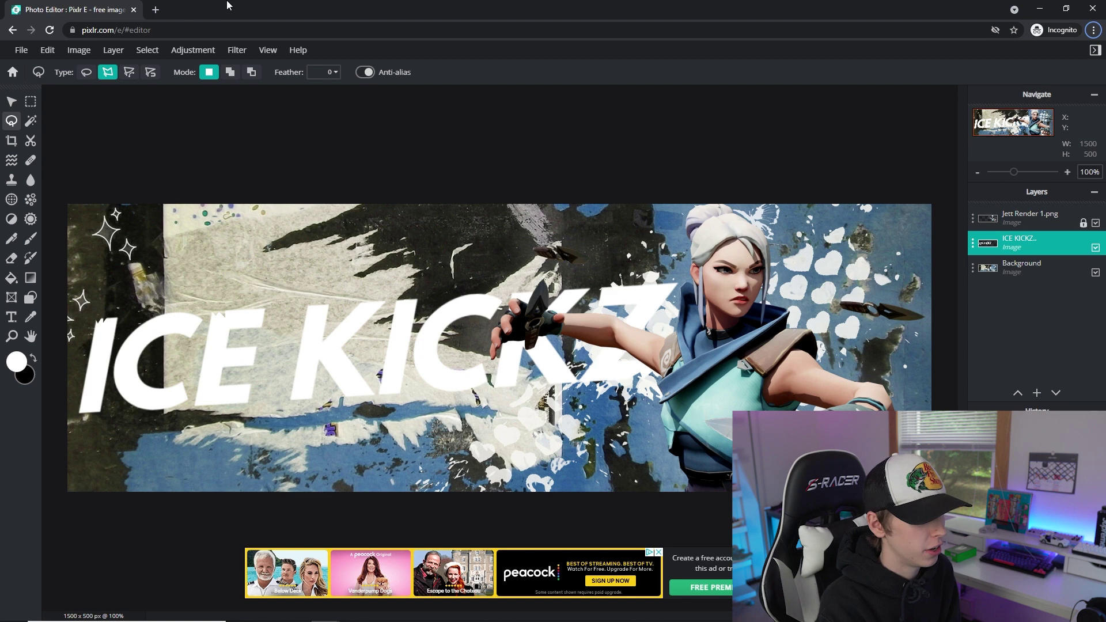
In the Save dialog, set the file type to PNG at 1500×500
{"action": "left_click", "coordinate": [21, 50]}
{"action": "left_click", "coordinate": [70, 151]}
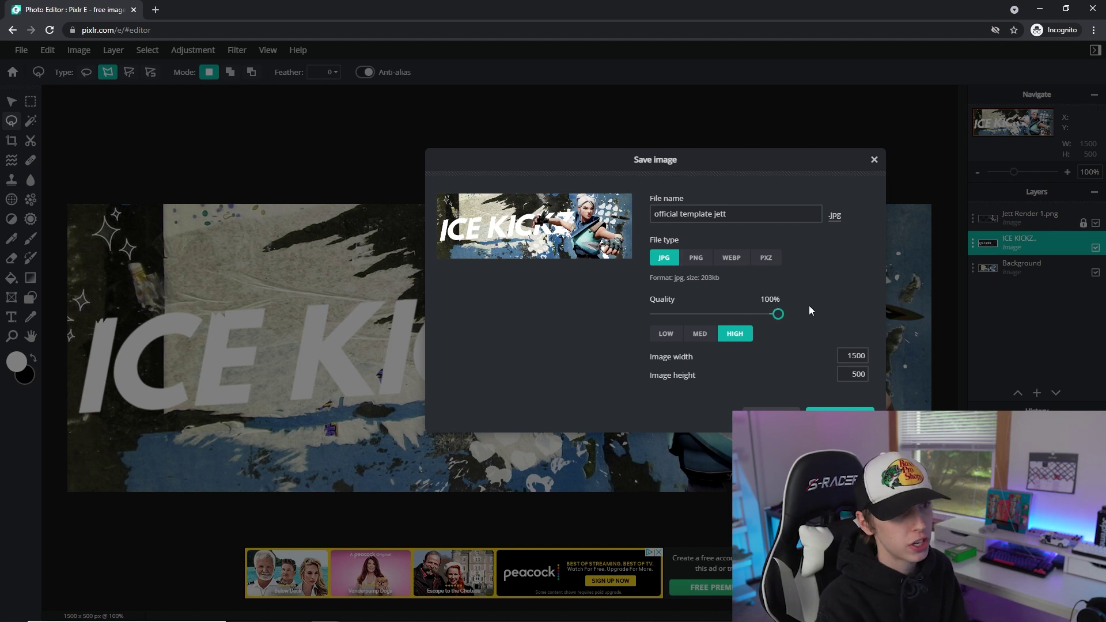
{"action": "left_click", "coordinate": [695, 257]}
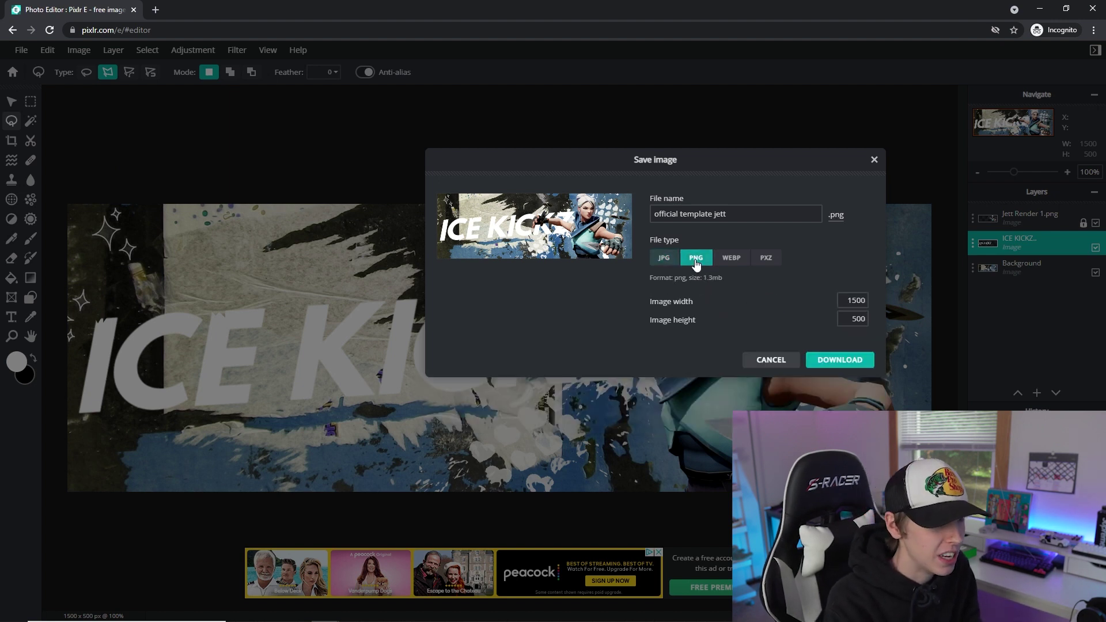
{"action": "left_click", "coordinate": [664, 258]}
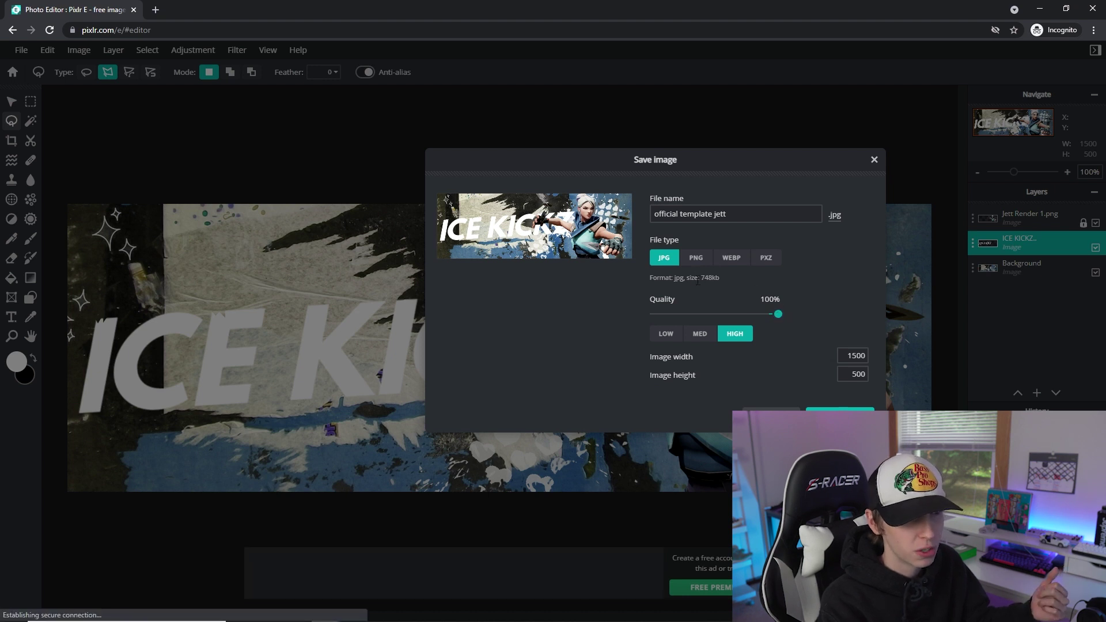
{"action": "left_click_drag", "start_coordinate": [707, 281], "coordinate": [714, 281]}
{"action": "left_click", "coordinate": [727, 283]}
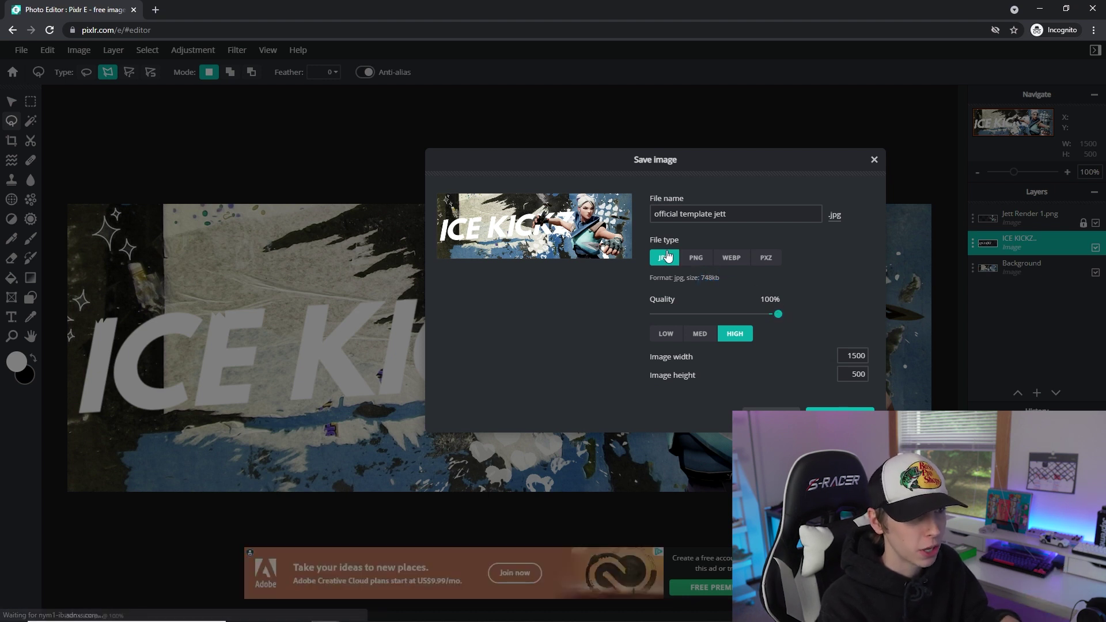
{"action": "left_click", "coordinate": [696, 259]}
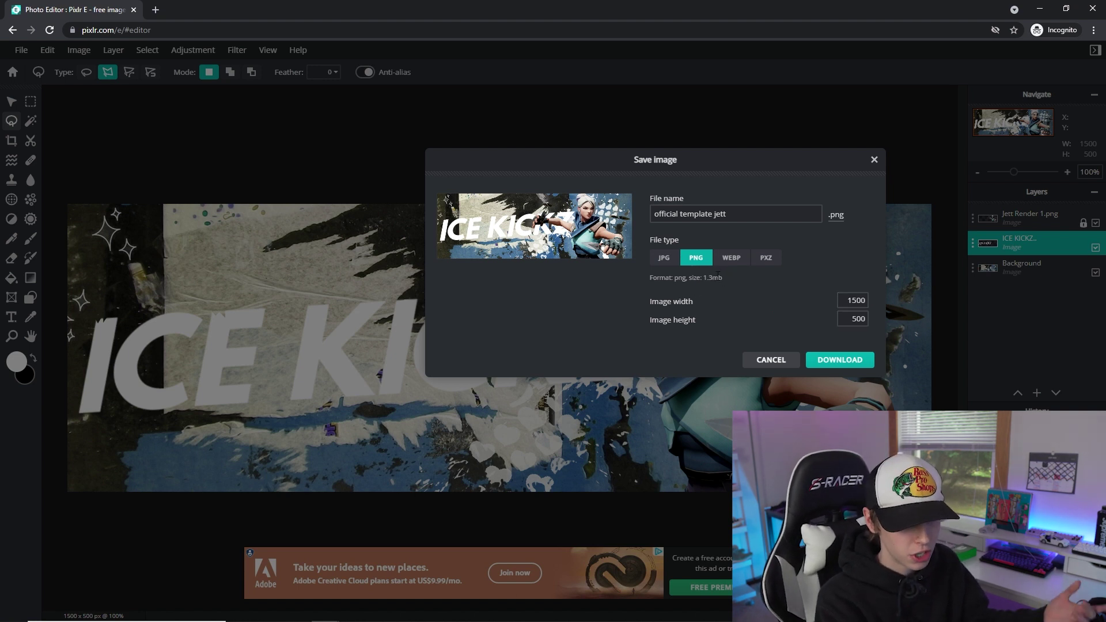
{"action": "left_click", "coordinate": [677, 262]}
{"action": "left_click", "coordinate": [705, 263]}
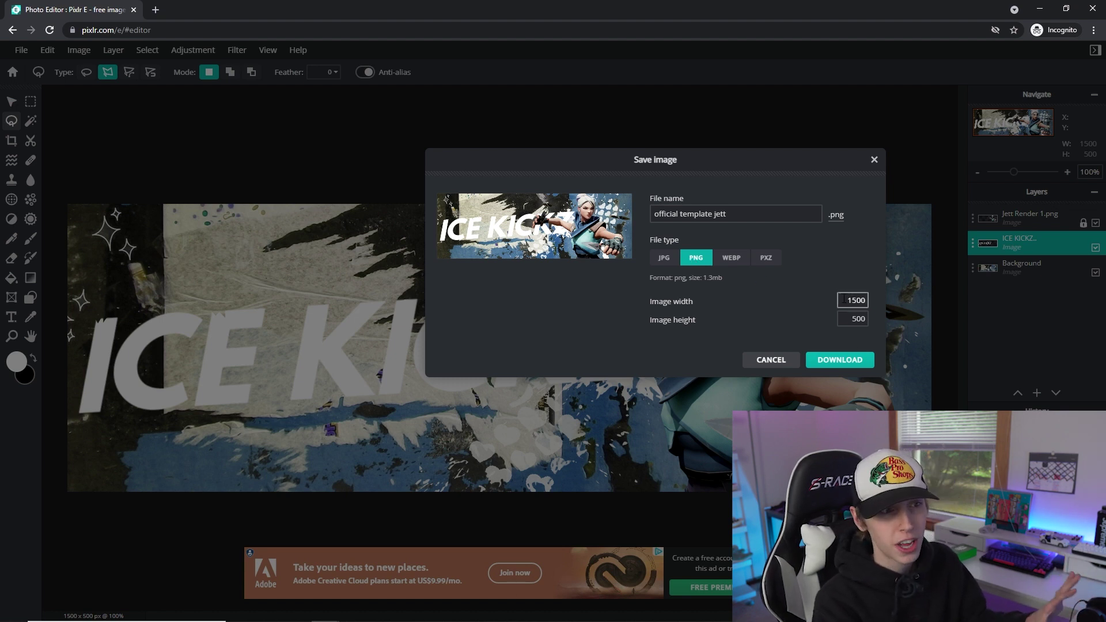
Download 'official template jett' PNG and open it in Windows Photos
{"action": "left_click", "coordinate": [842, 357]}
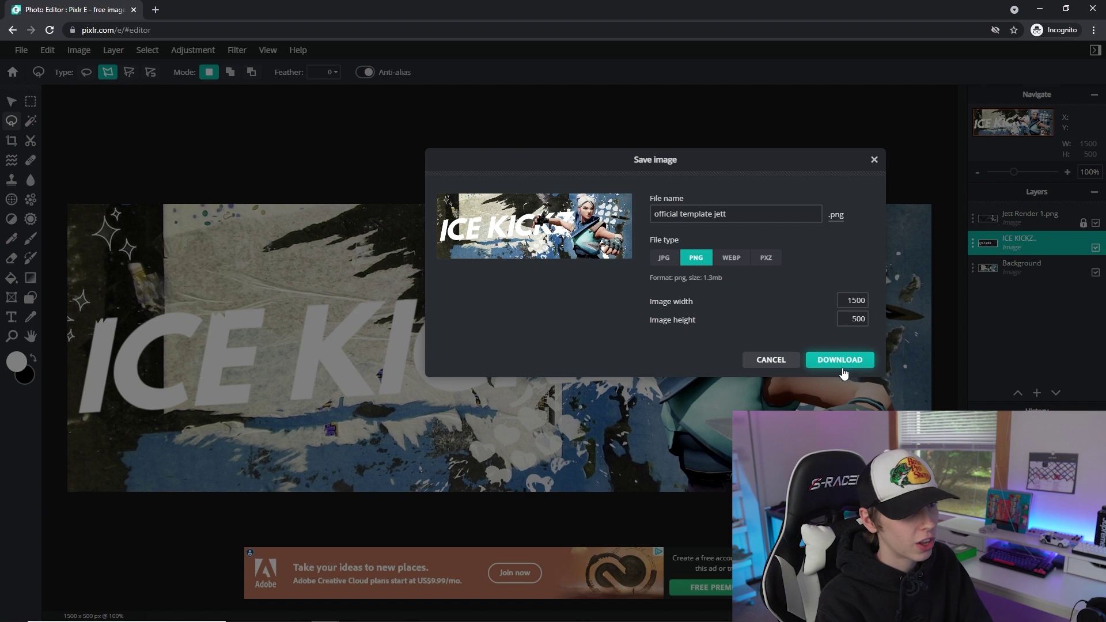
{"action": "left_click", "coordinate": [123, 608]}
{"action": "left_click", "coordinate": [136, 521]}
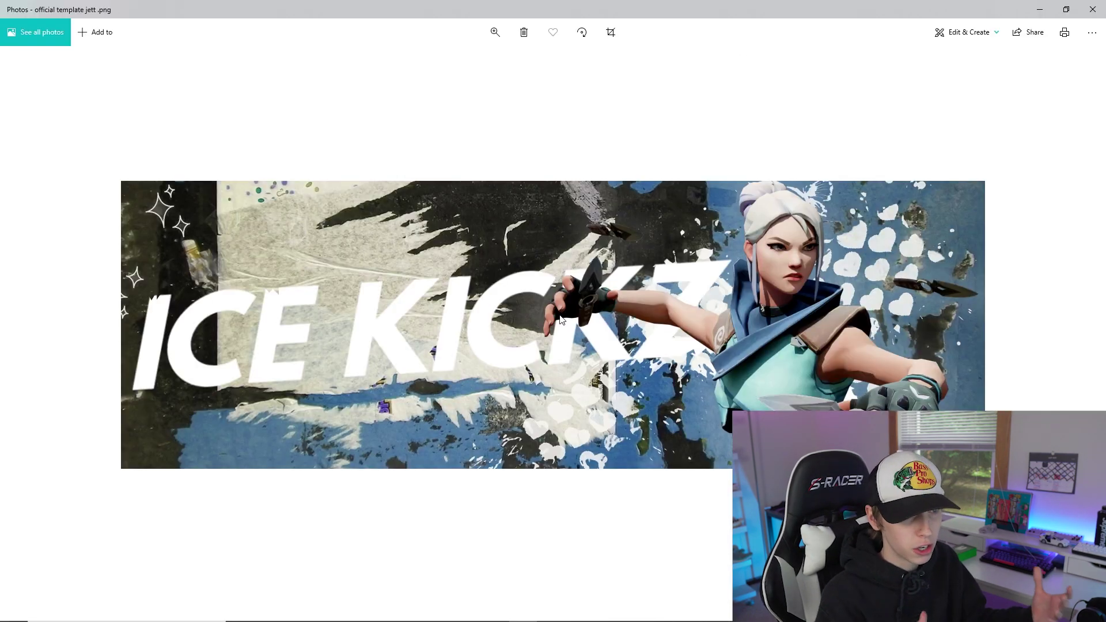